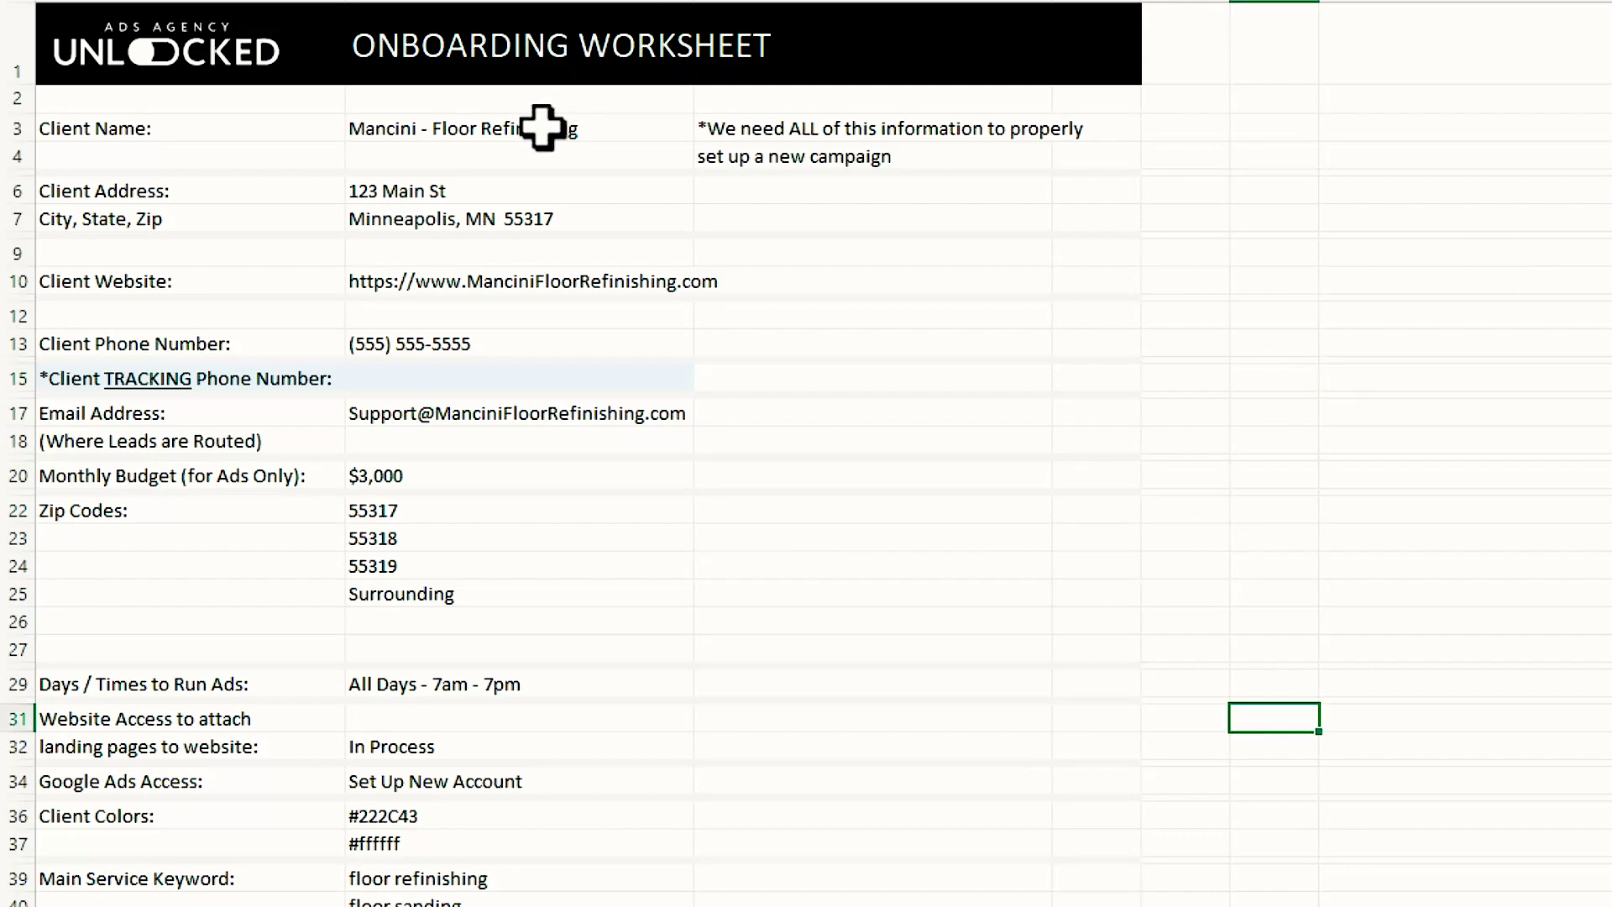
Review the client name, two-line address, website, phone, tracking phone and email entries.
{"action": "left_click", "coordinate": [540, 125]}
{"action": "left_click_drag", "start_coordinate": [554, 199], "coordinate": [556, 223]}
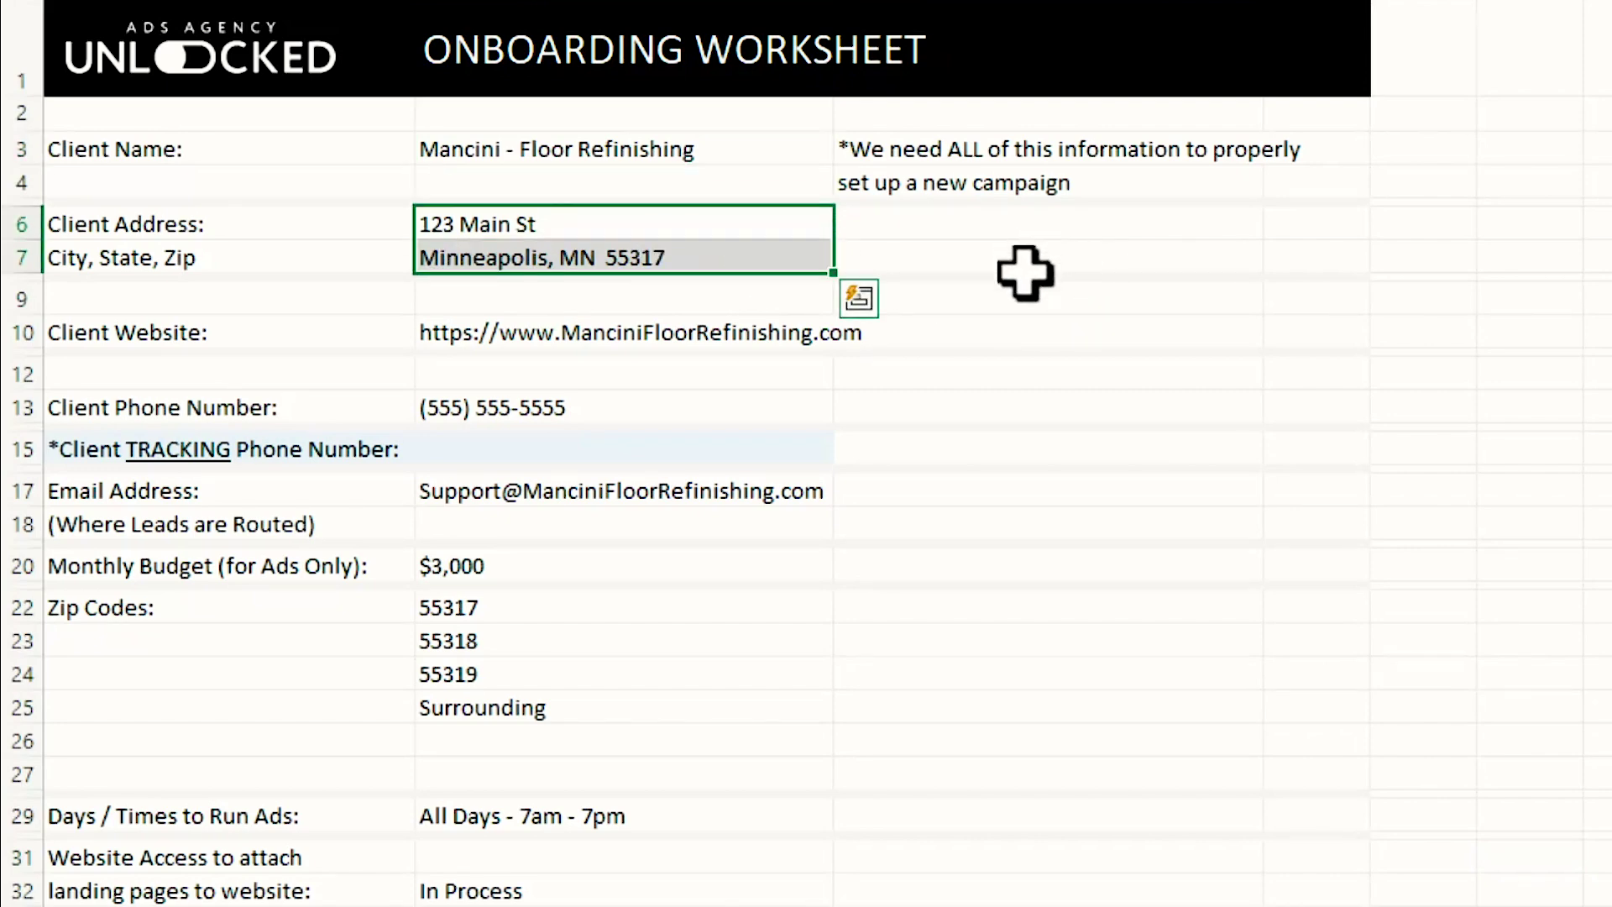
{"action": "left_click", "coordinate": [651, 331]}
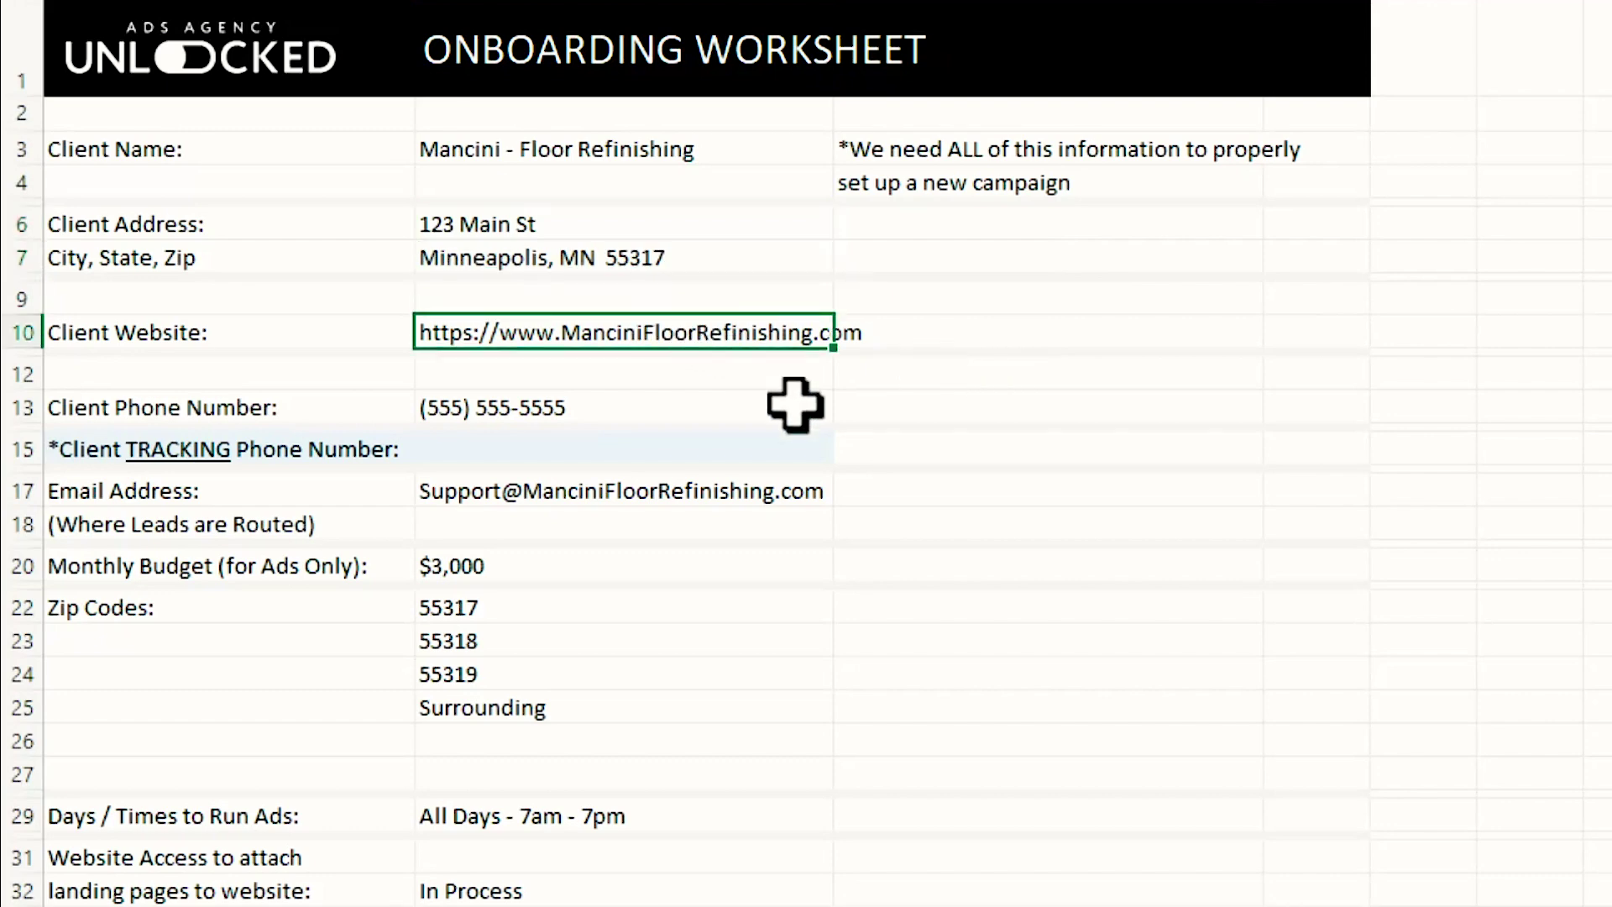
{"action": "left_click", "coordinate": [710, 411]}
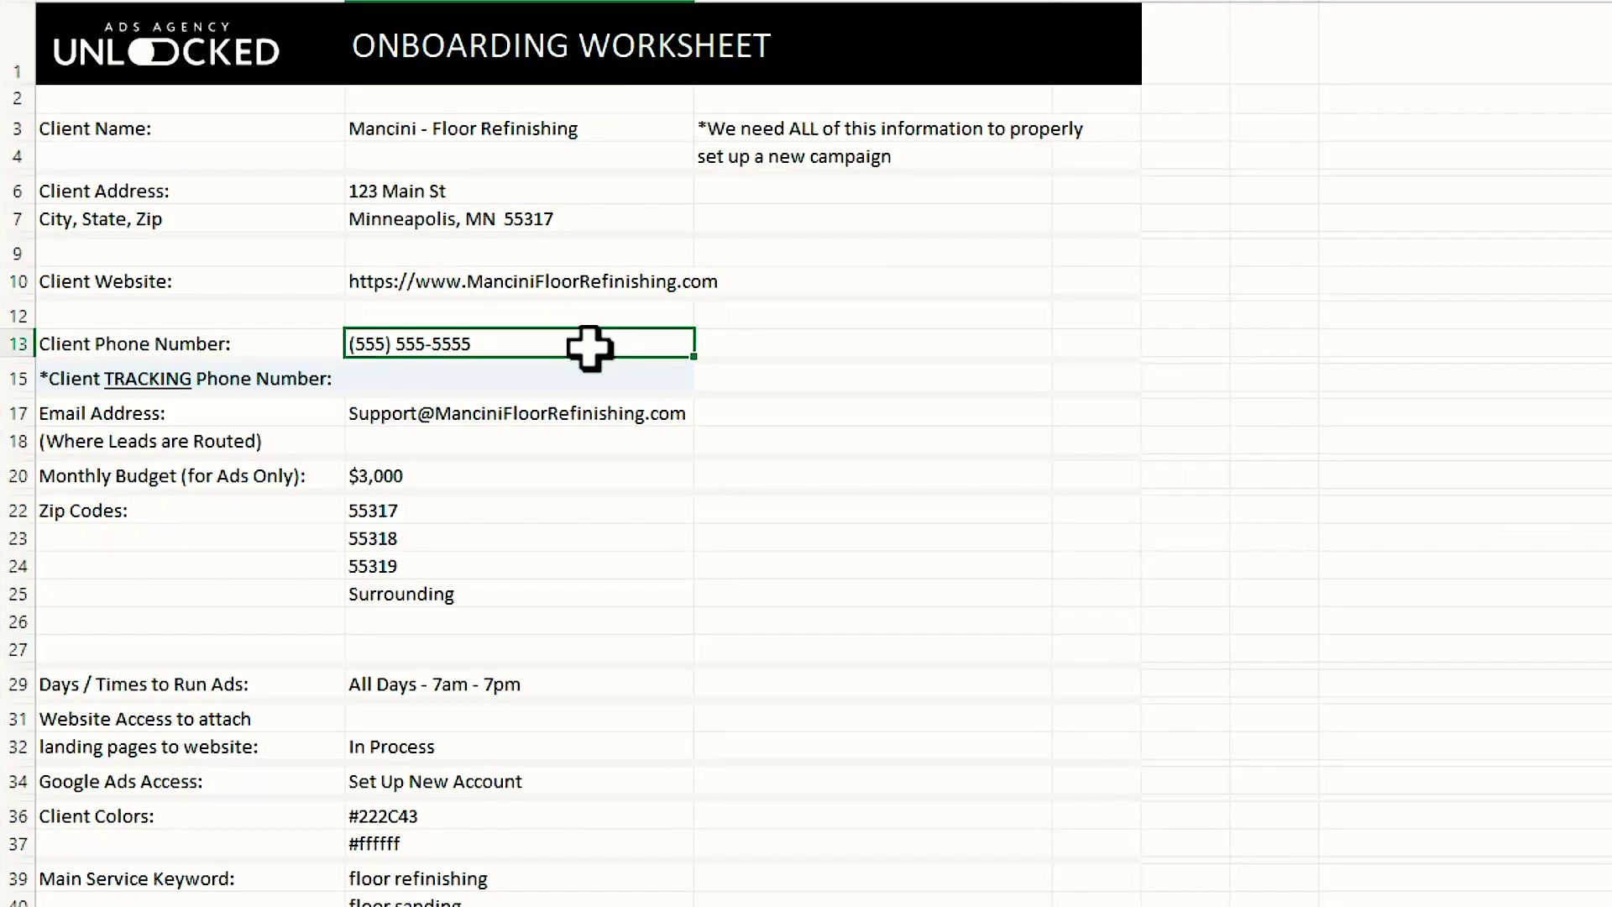
{"action": "key", "text": "Down"}
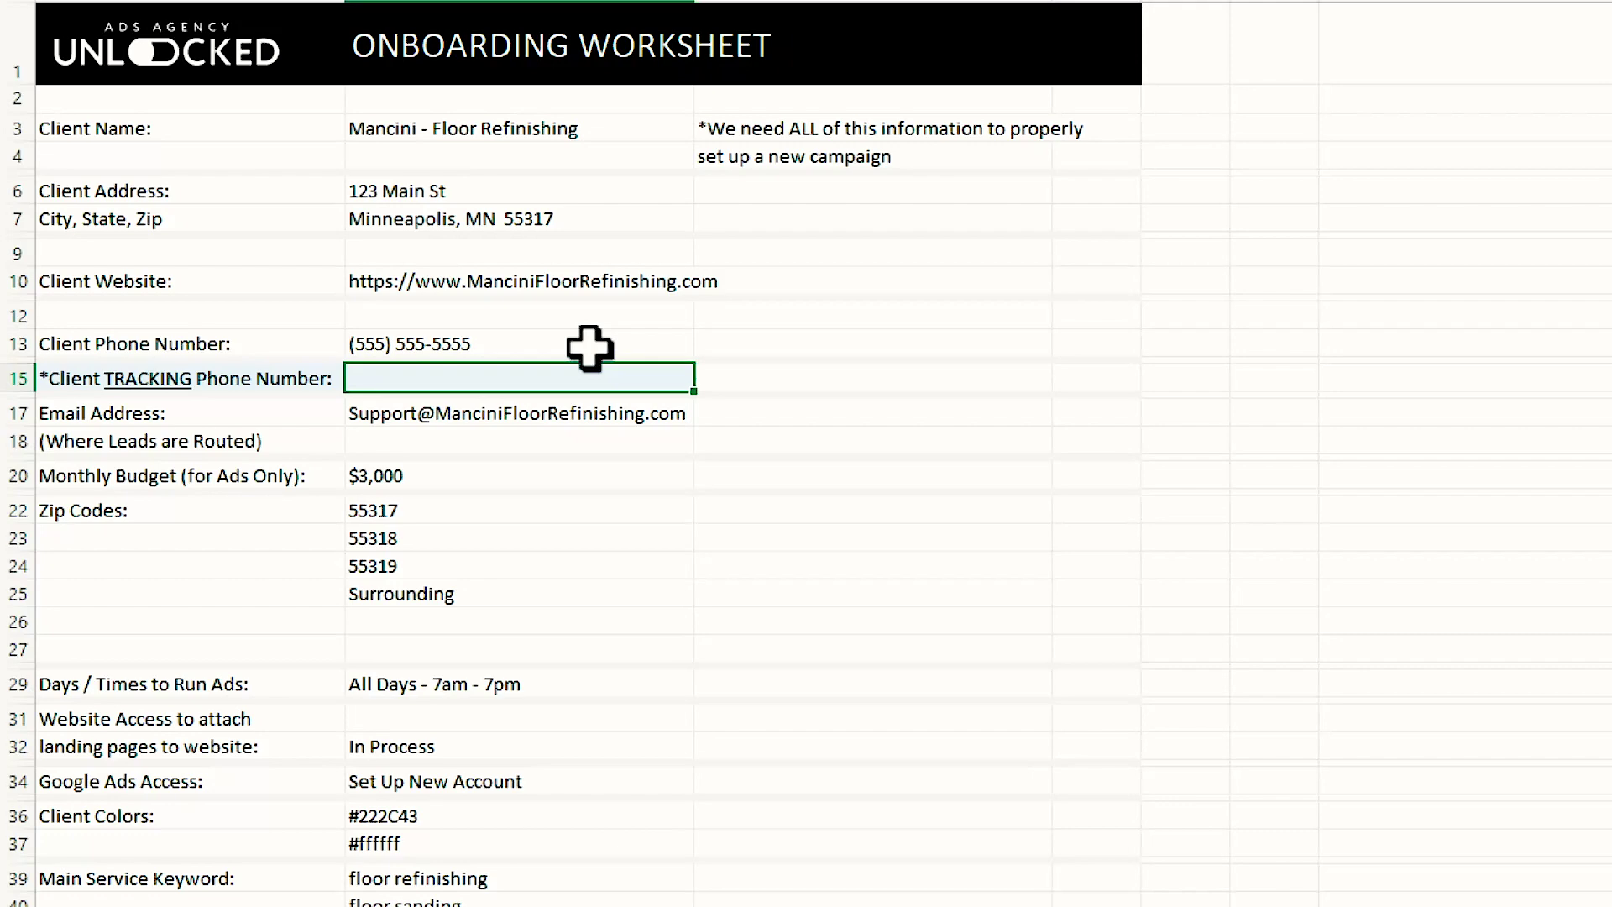
{"action": "key", "text": "Down"}
{"action": "key", "text": "Down"}
{"action": "key", "text": "Up"}
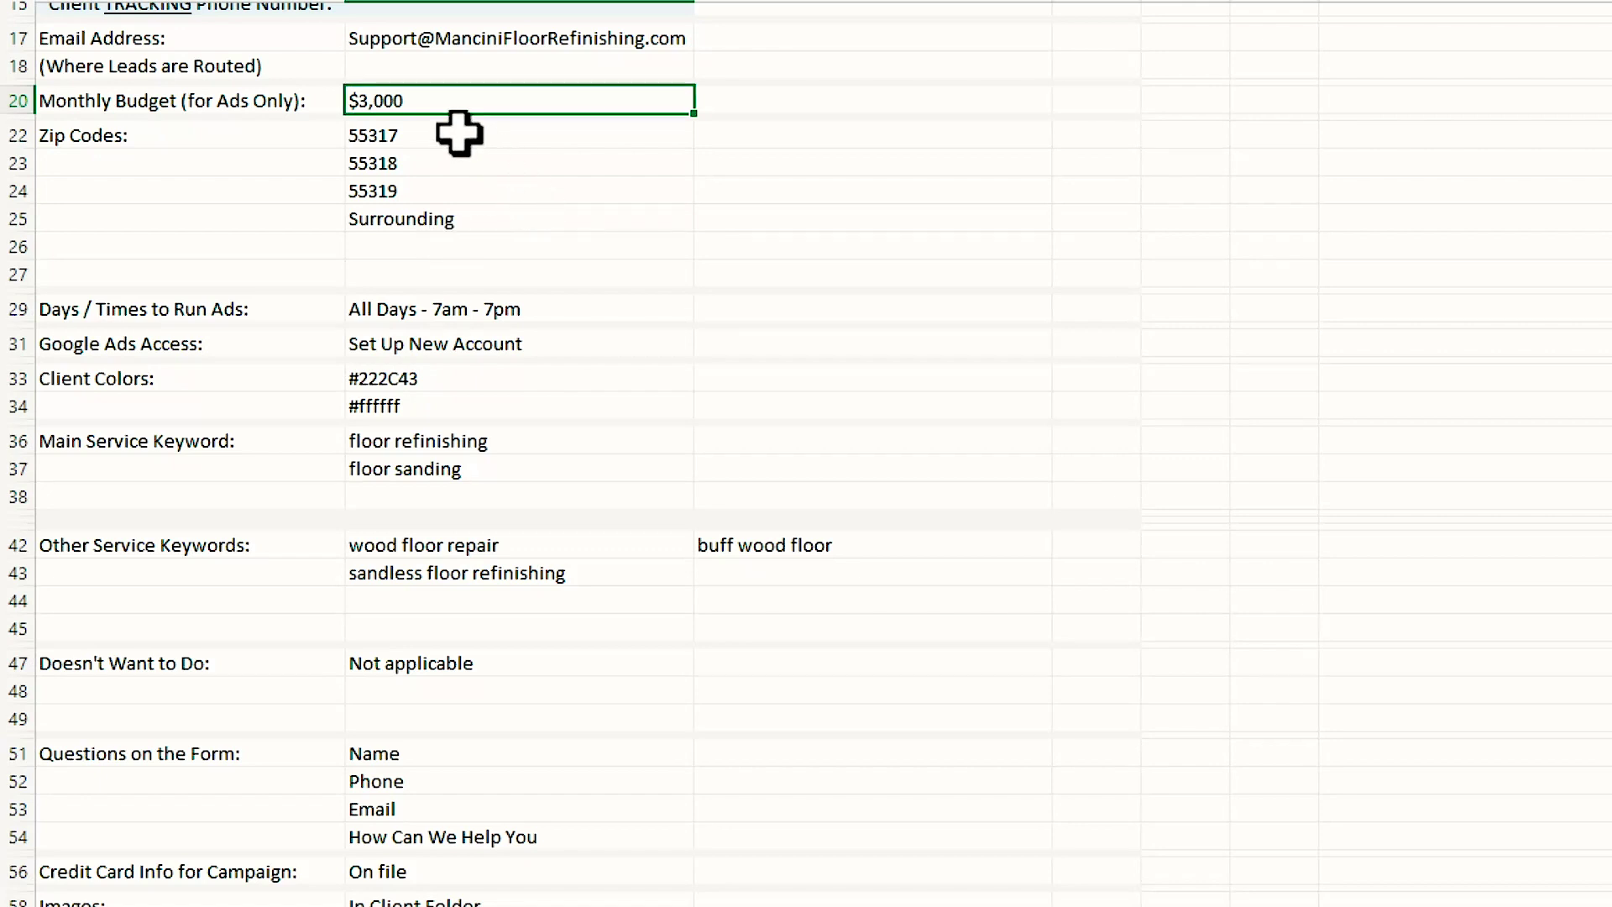
{"action": "left_click", "coordinate": [592, 304]}
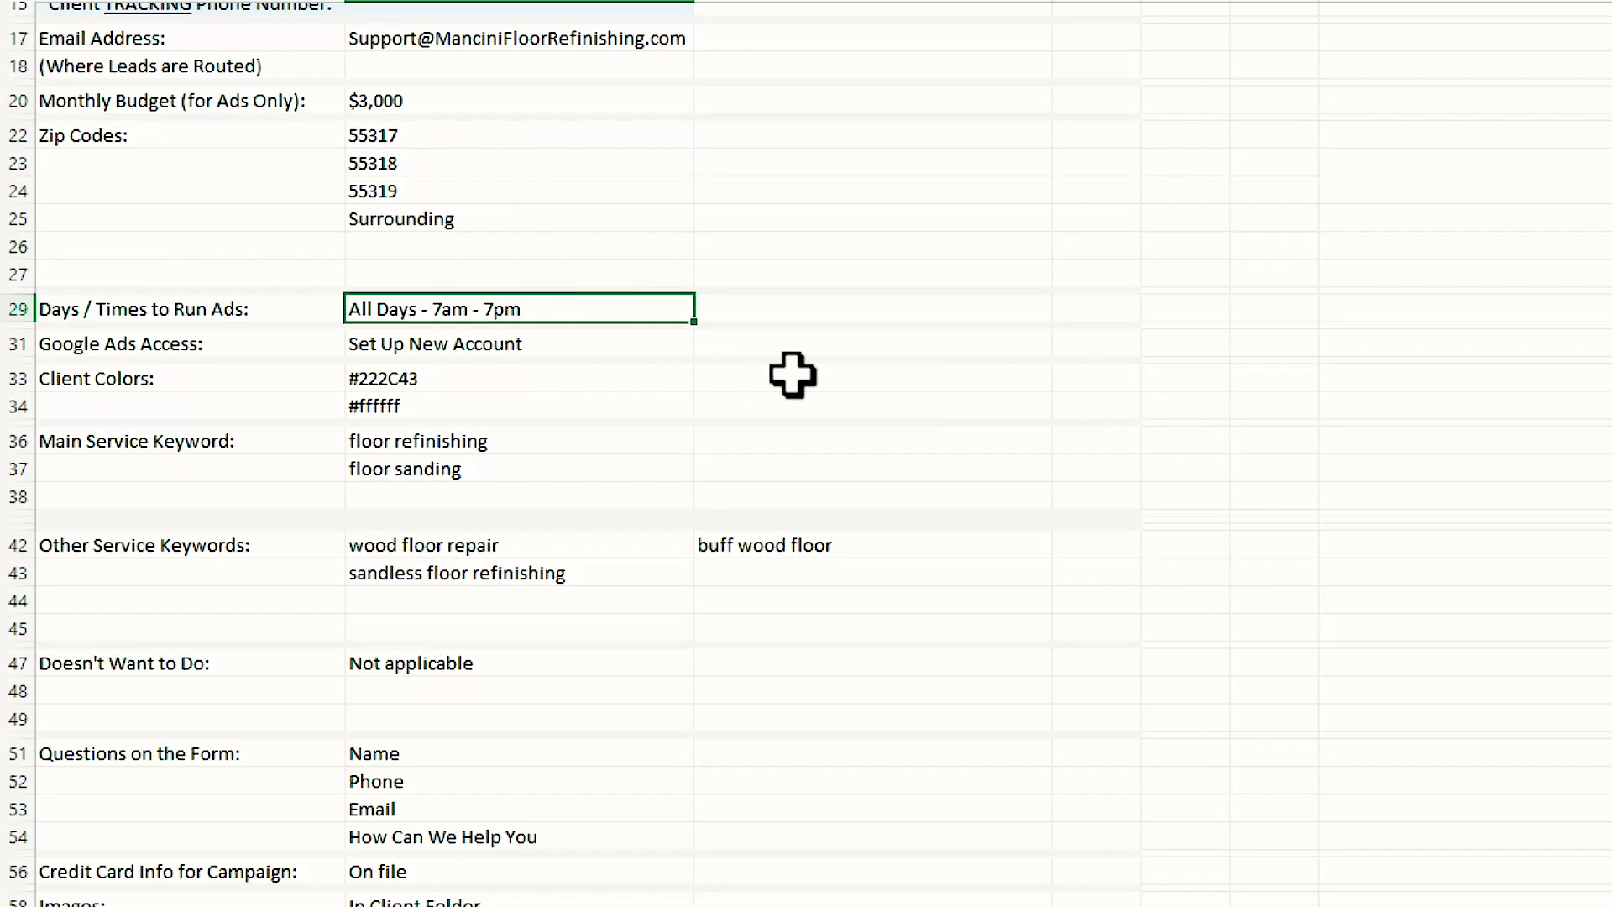
{"action": "left_click", "coordinate": [601, 350]}
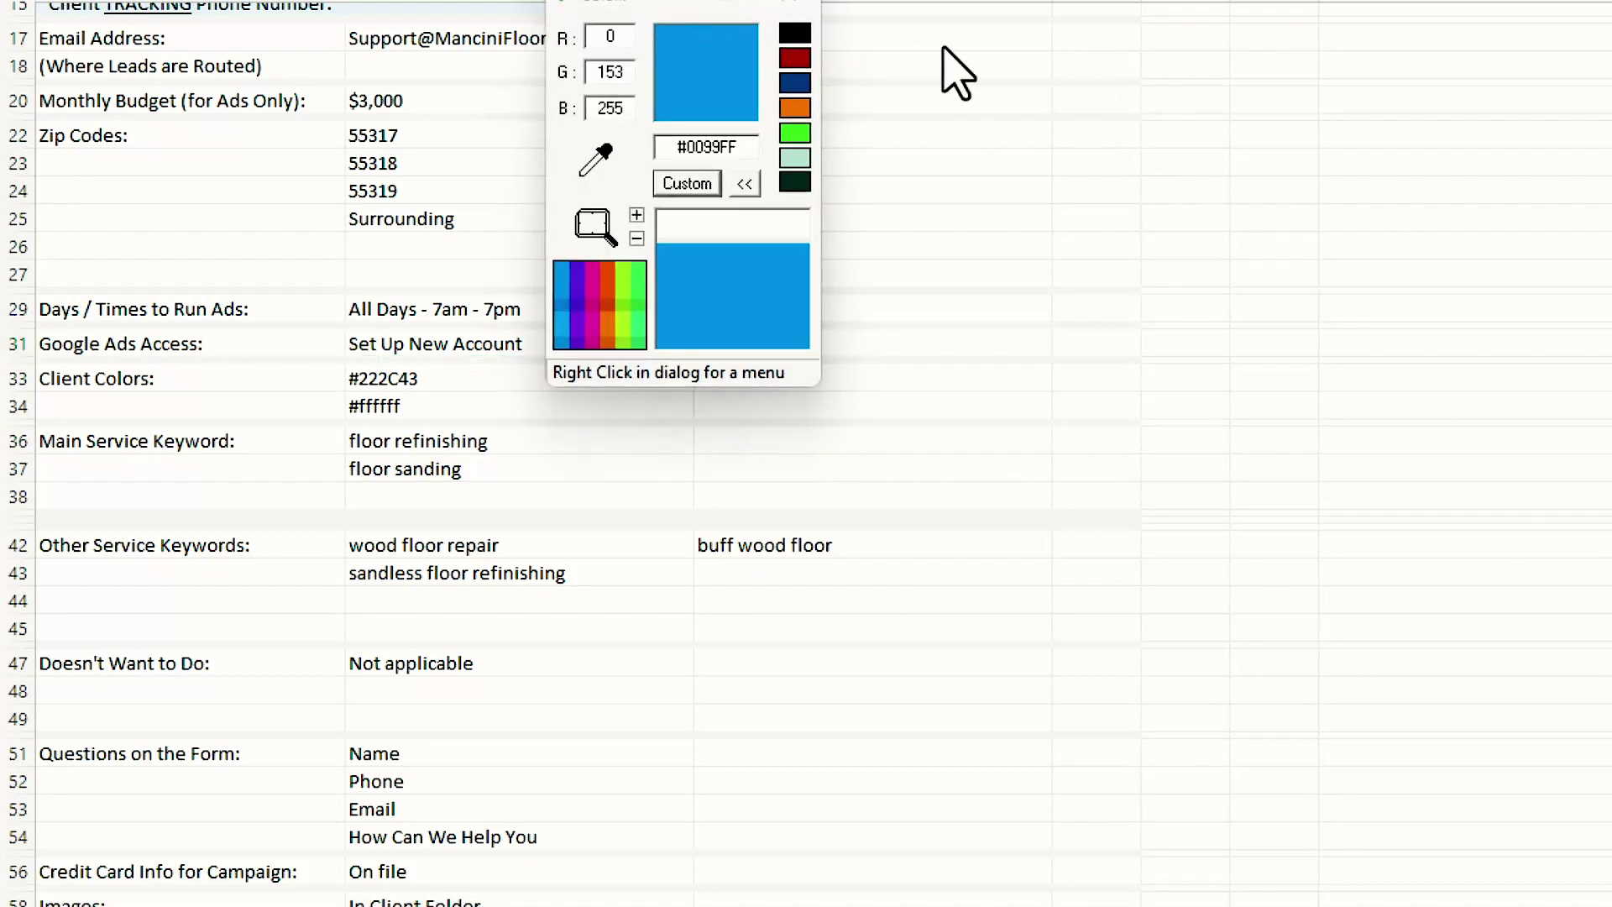
{"action": "left_click_drag", "start_coordinate": [598, 161], "coordinate": [438, 3]}
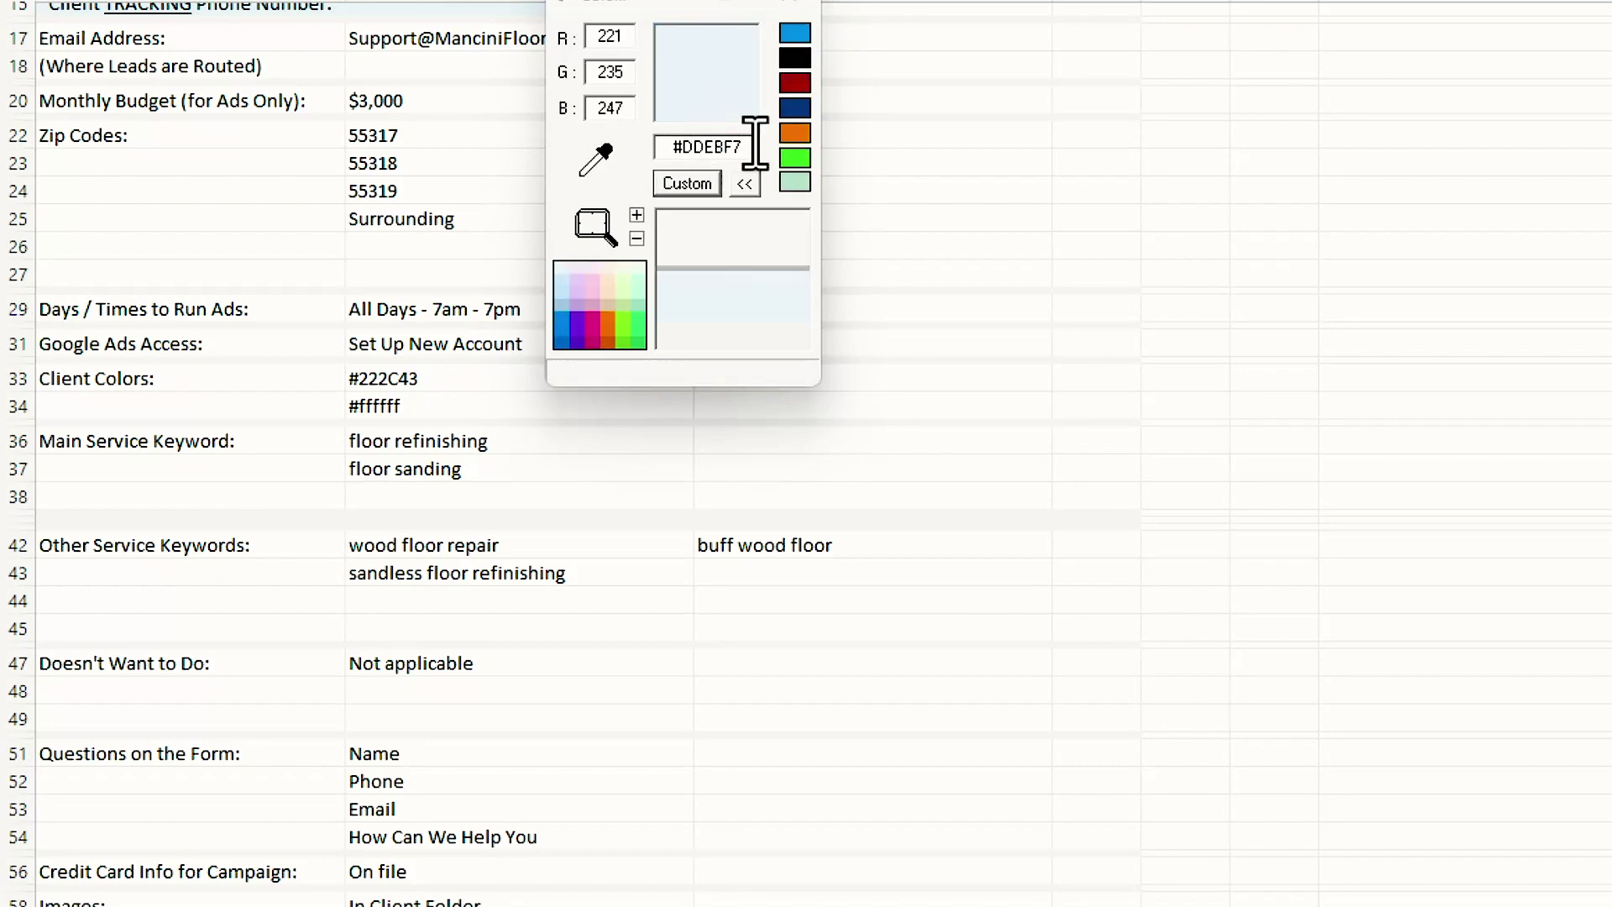
{"action": "left_click_drag", "start_coordinate": [749, 147], "coordinate": [688, 146]}
{"action": "key", "text": "Escape"}
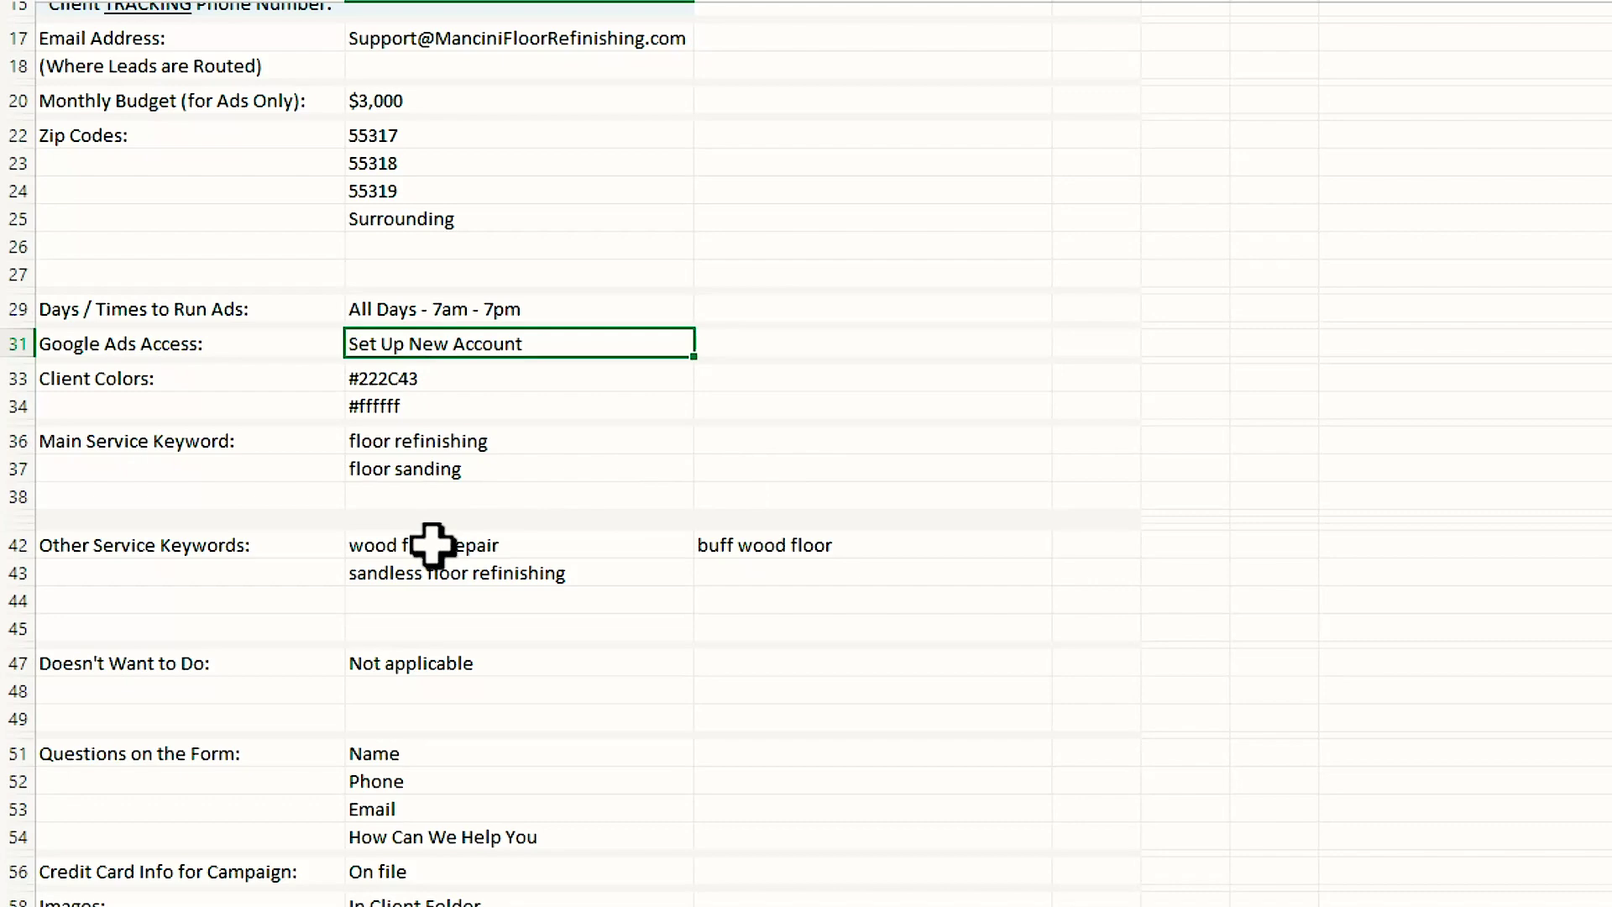
Replace the Doesn't Want to Do answer 'Not applicable' with 'repair', then review the form questions.
{"action": "scroll", "coordinate": [507, 389], "scroll_direction": "down", "scroll_amount": 3}
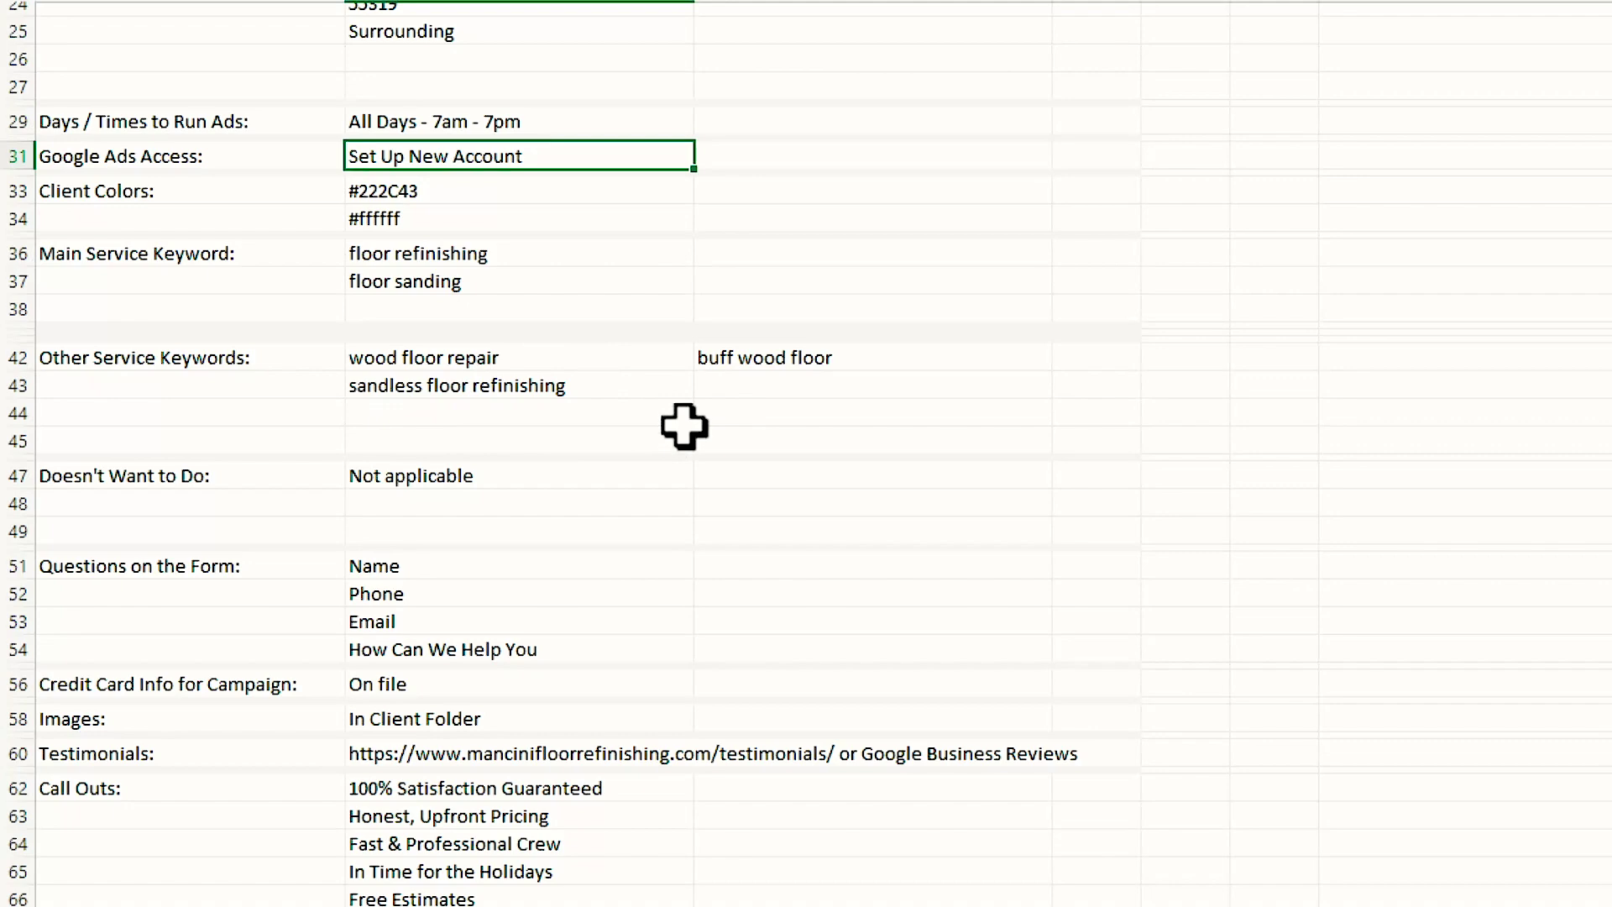
{"action": "scroll", "coordinate": [606, 491], "scroll_direction": "down", "scroll_amount": 2}
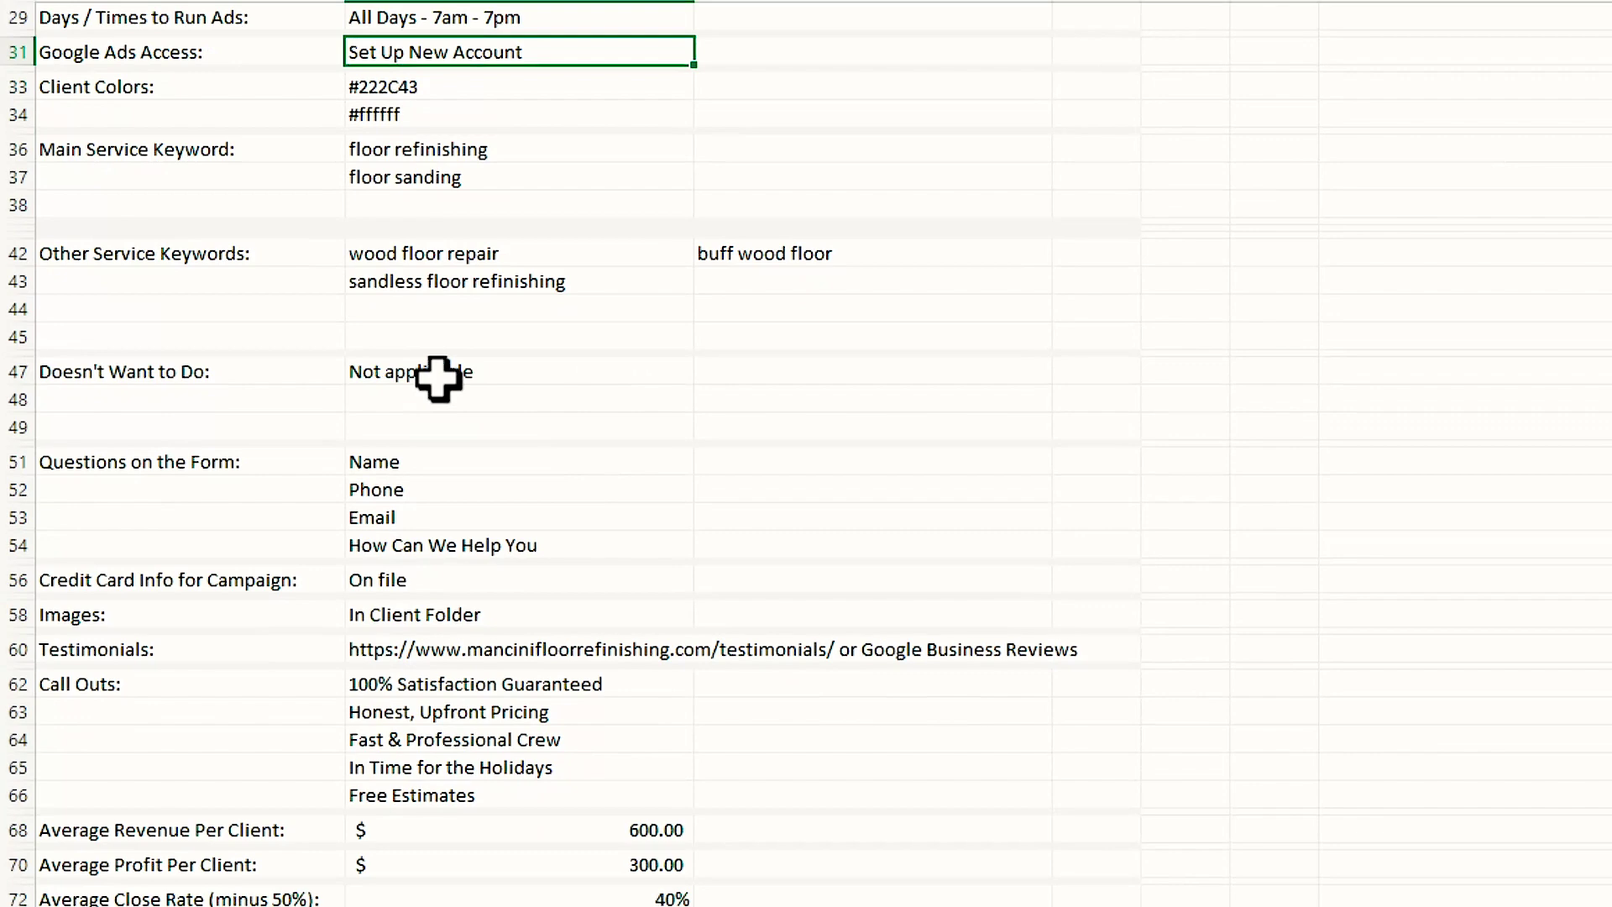
{"action": "left_click", "coordinate": [438, 378]}
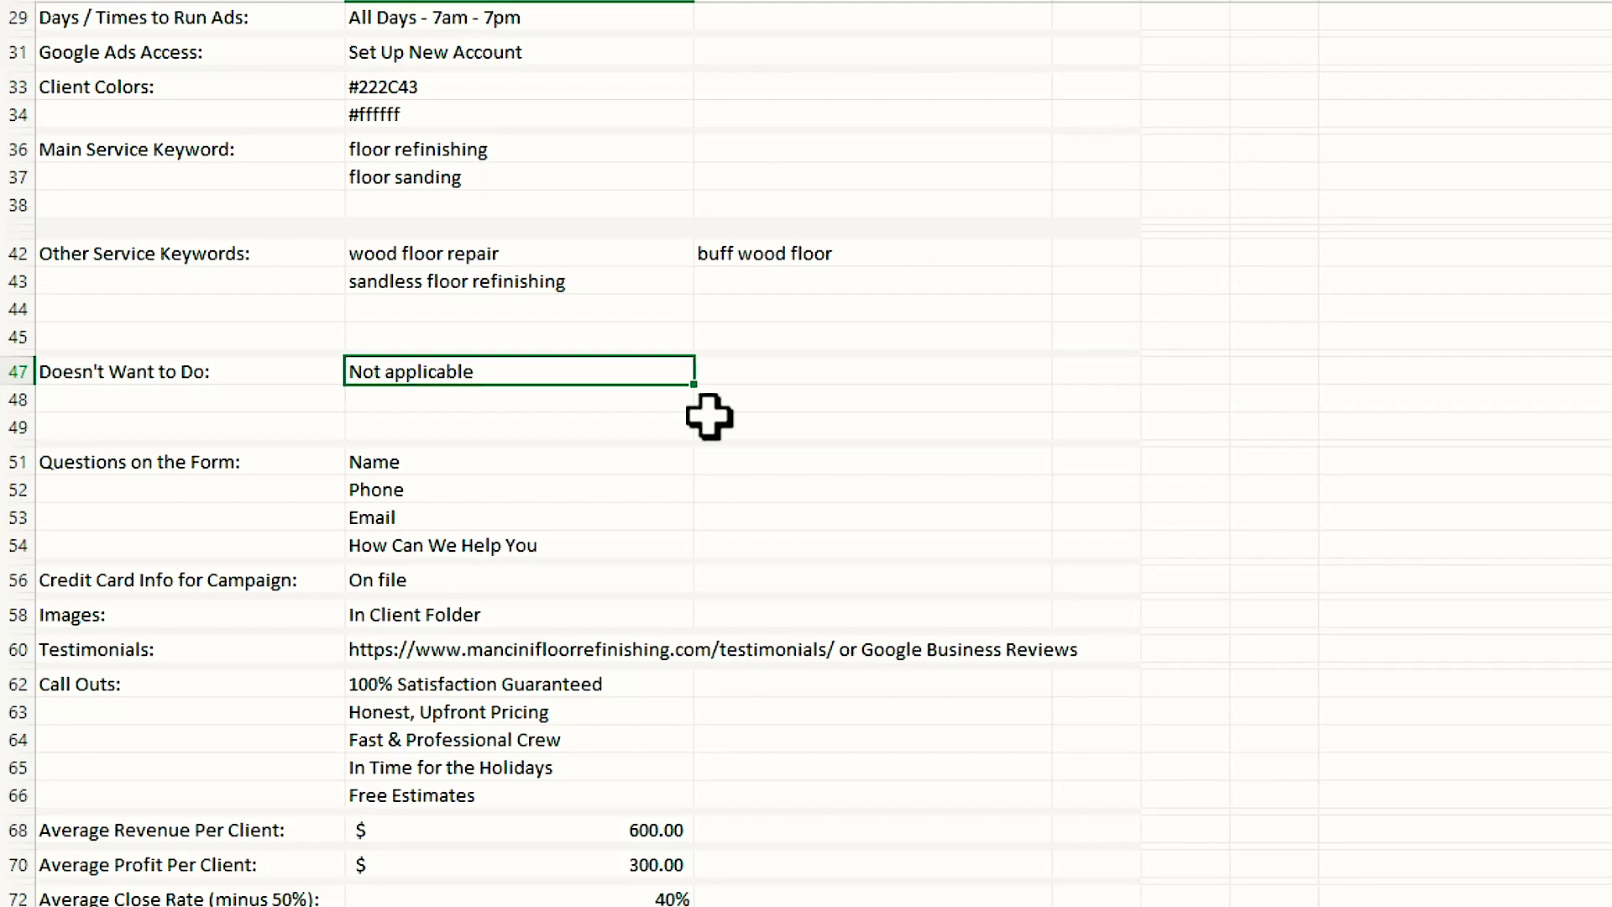
{"action": "type", "text": "repair"}
{"action": "key", "text": "Return"}
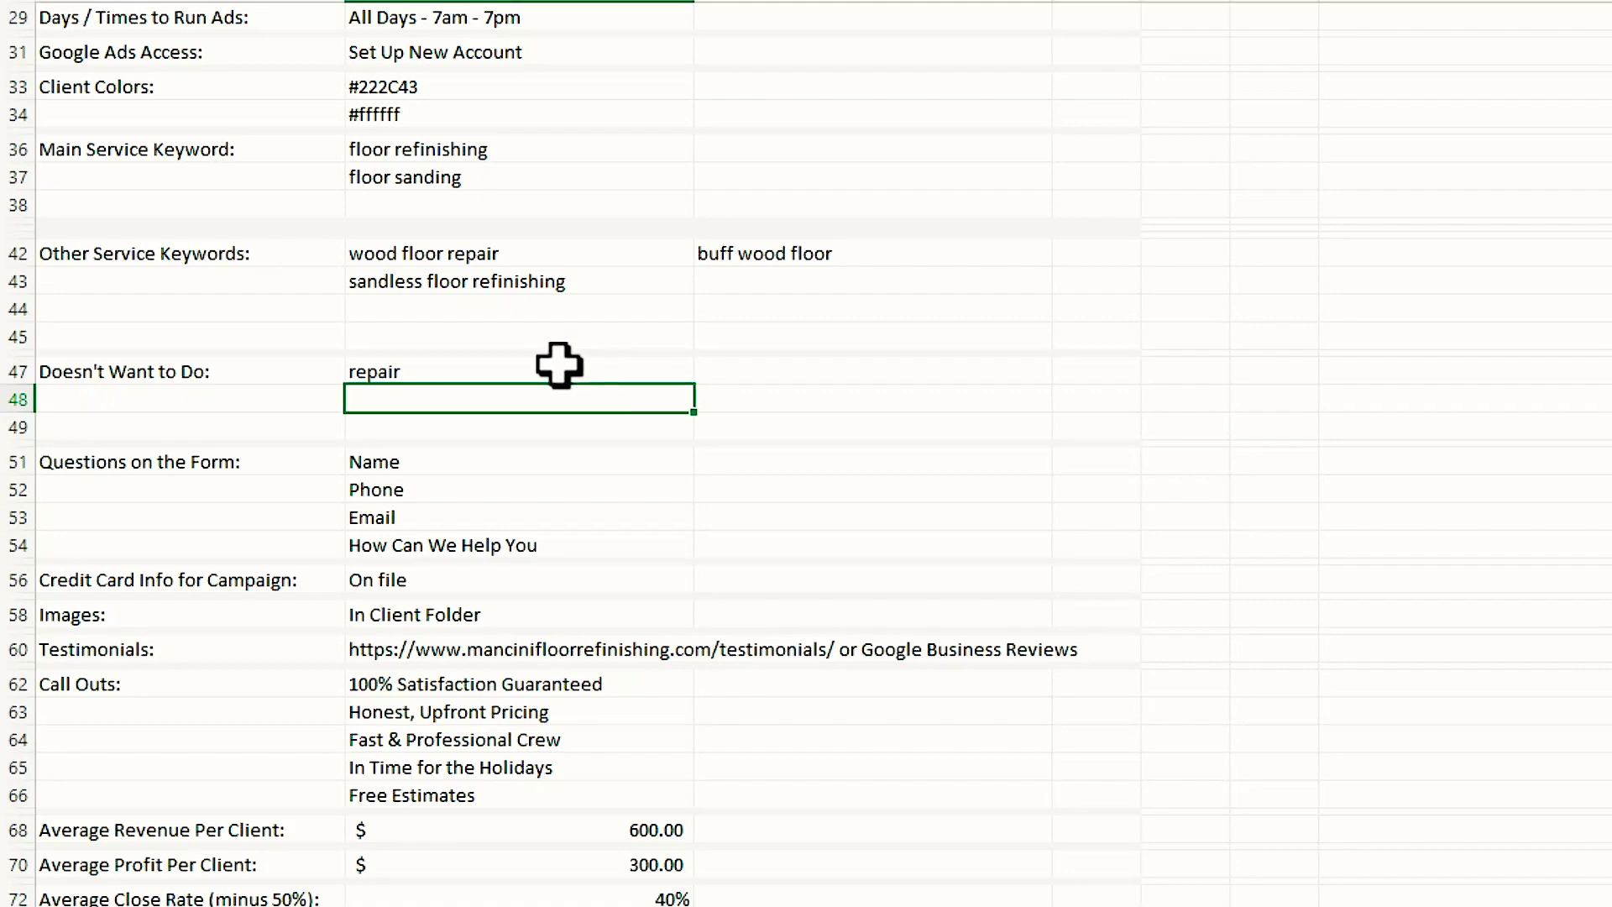
{"action": "scroll", "coordinate": [538, 353], "scroll_direction": "down", "scroll_amount": 2}
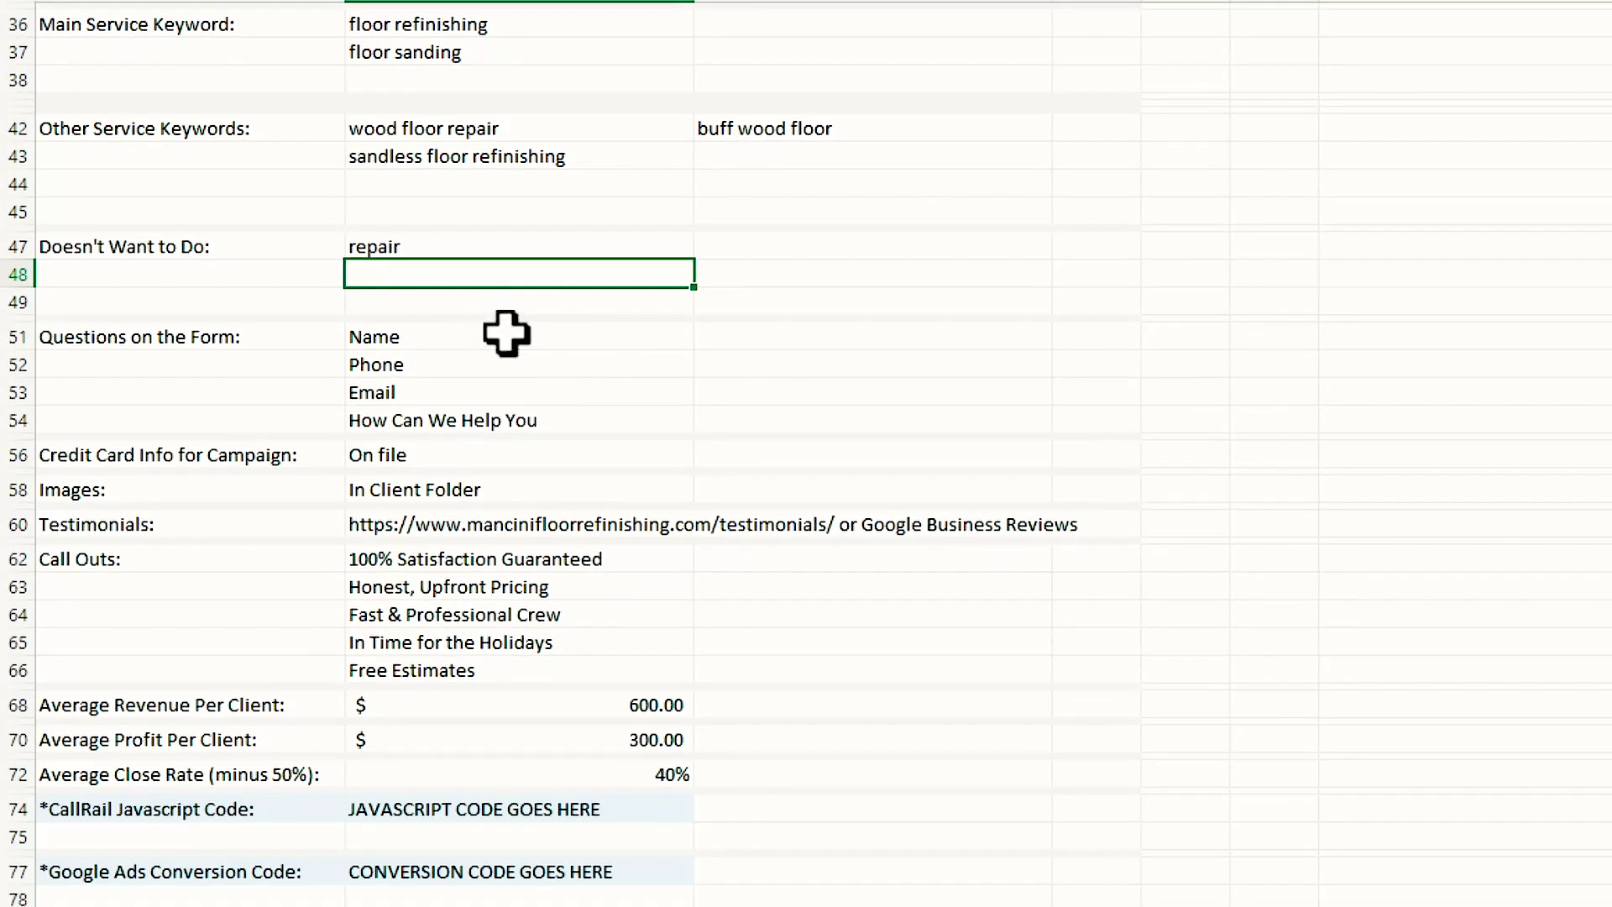
{"action": "left_click", "coordinate": [506, 335]}
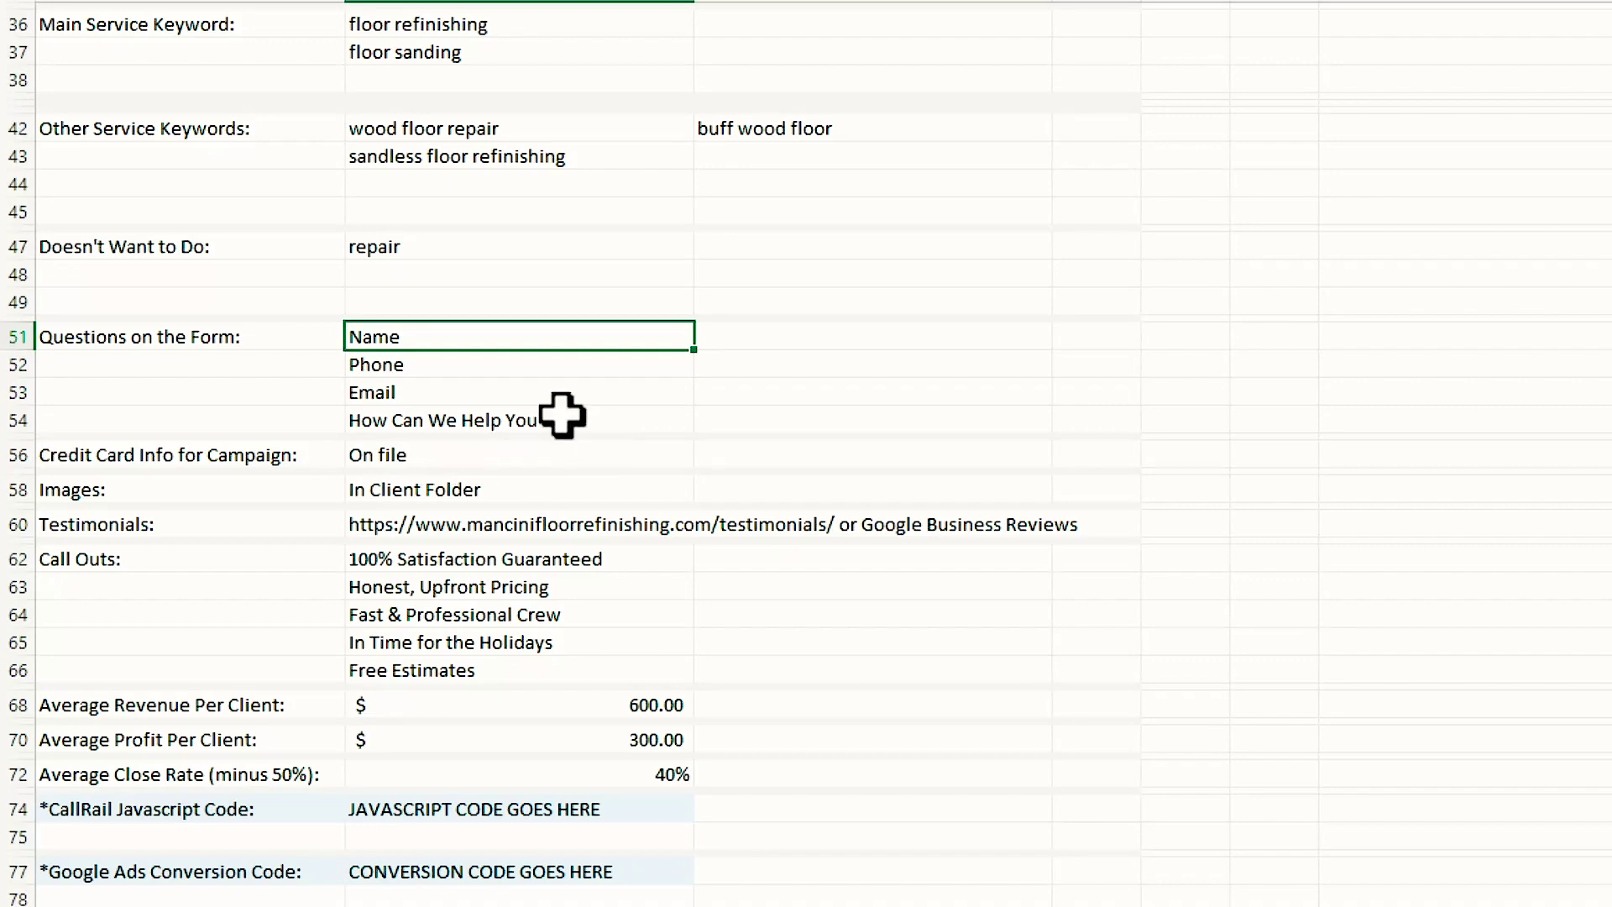
{"action": "scroll", "coordinate": [663, 433], "scroll_direction": "down", "scroll_amount": 2}
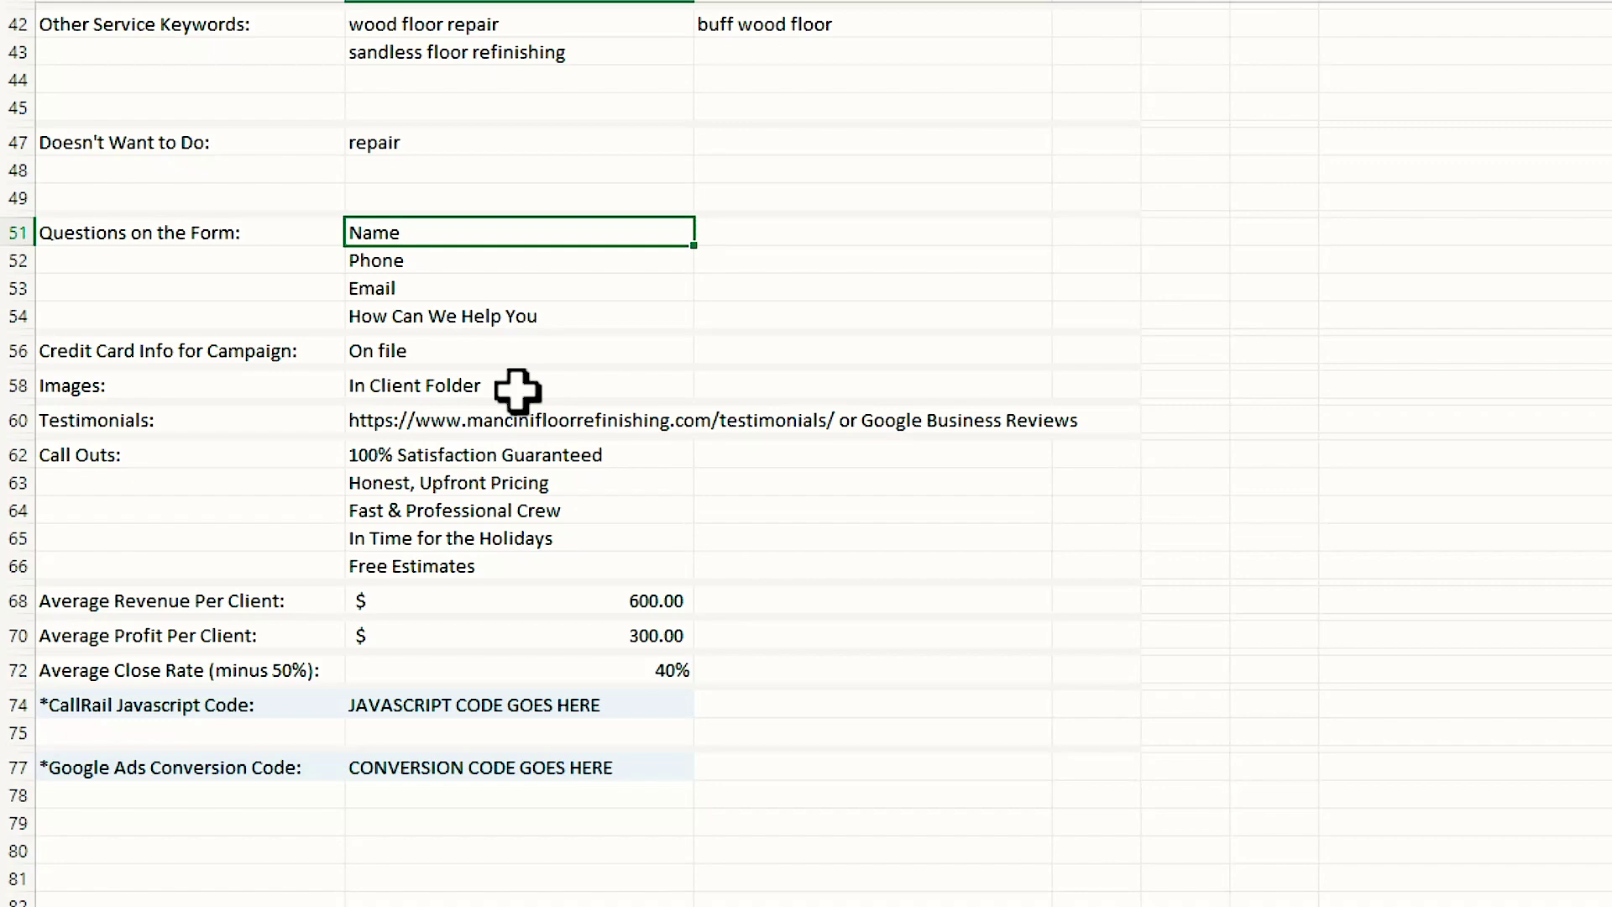
{"action": "left_click", "coordinate": [285, 419]}
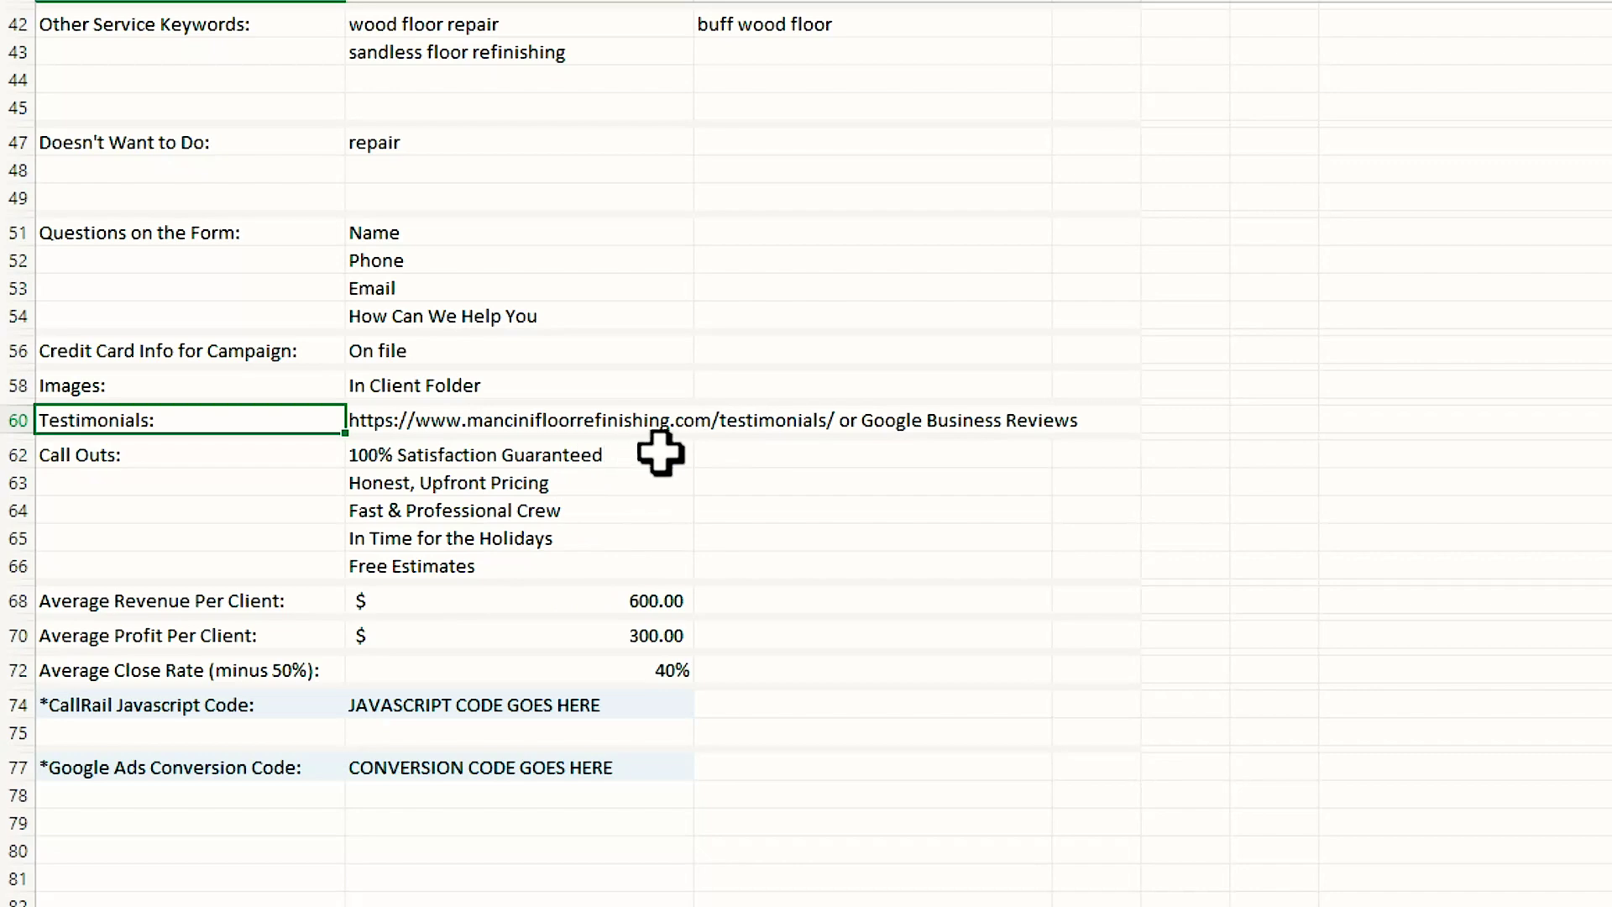
Type 'Same Day Service' beside the first call out and paste '100% Satisfied on the First Call or $100' below it.
{"action": "left_click", "coordinate": [791, 454]}
{"action": "type", "text": "Same Day Service"}
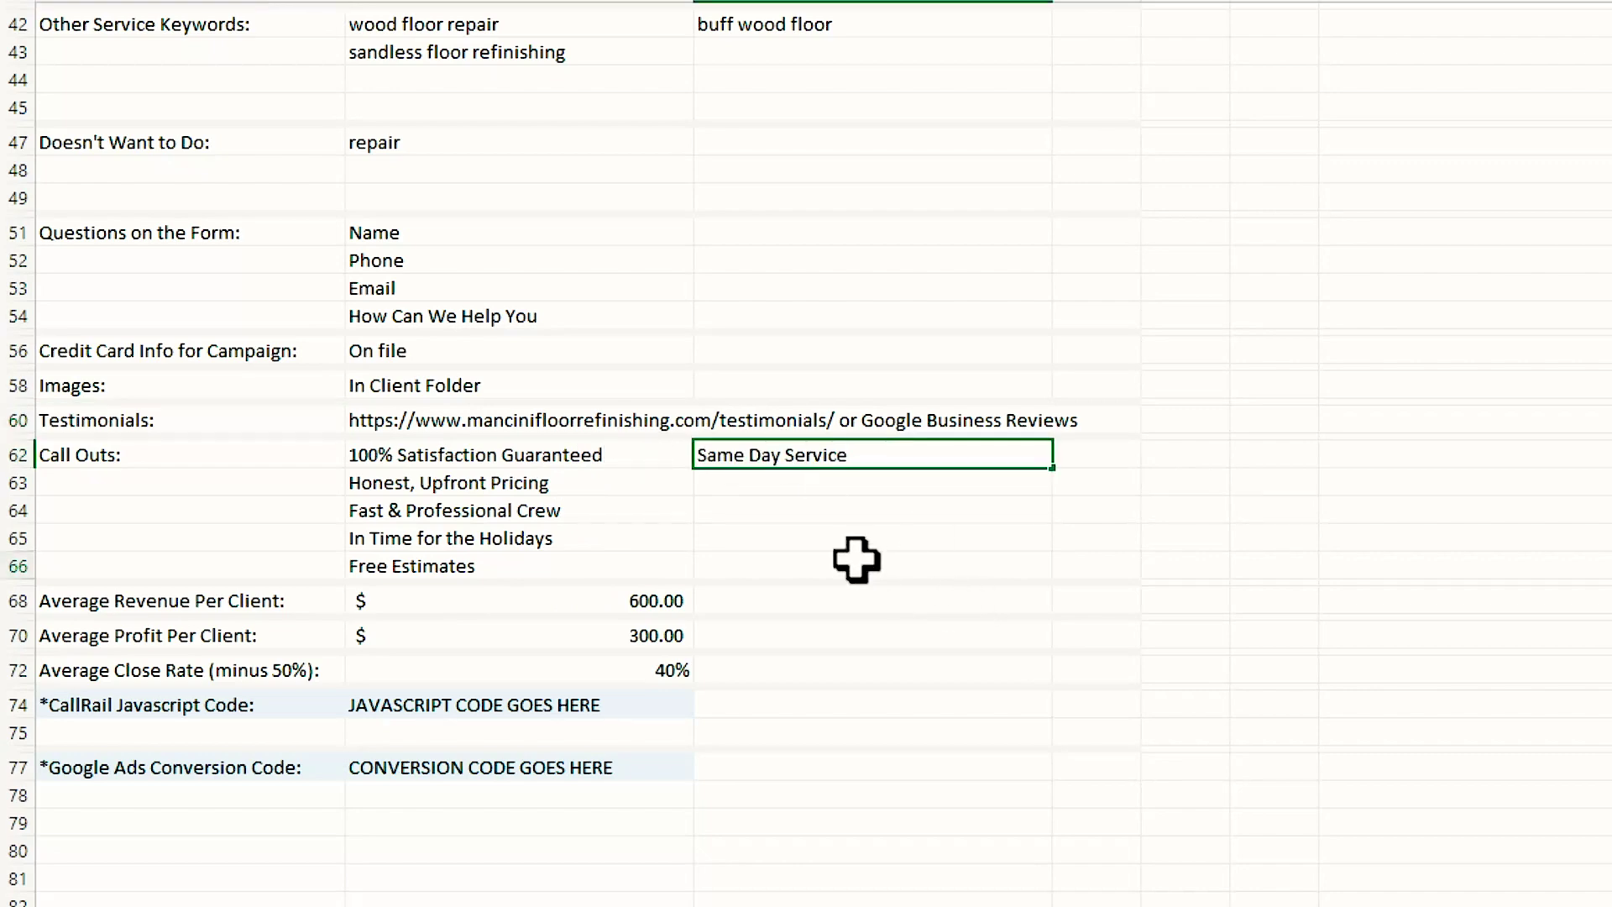
{"action": "left_click", "coordinate": [857, 561]}
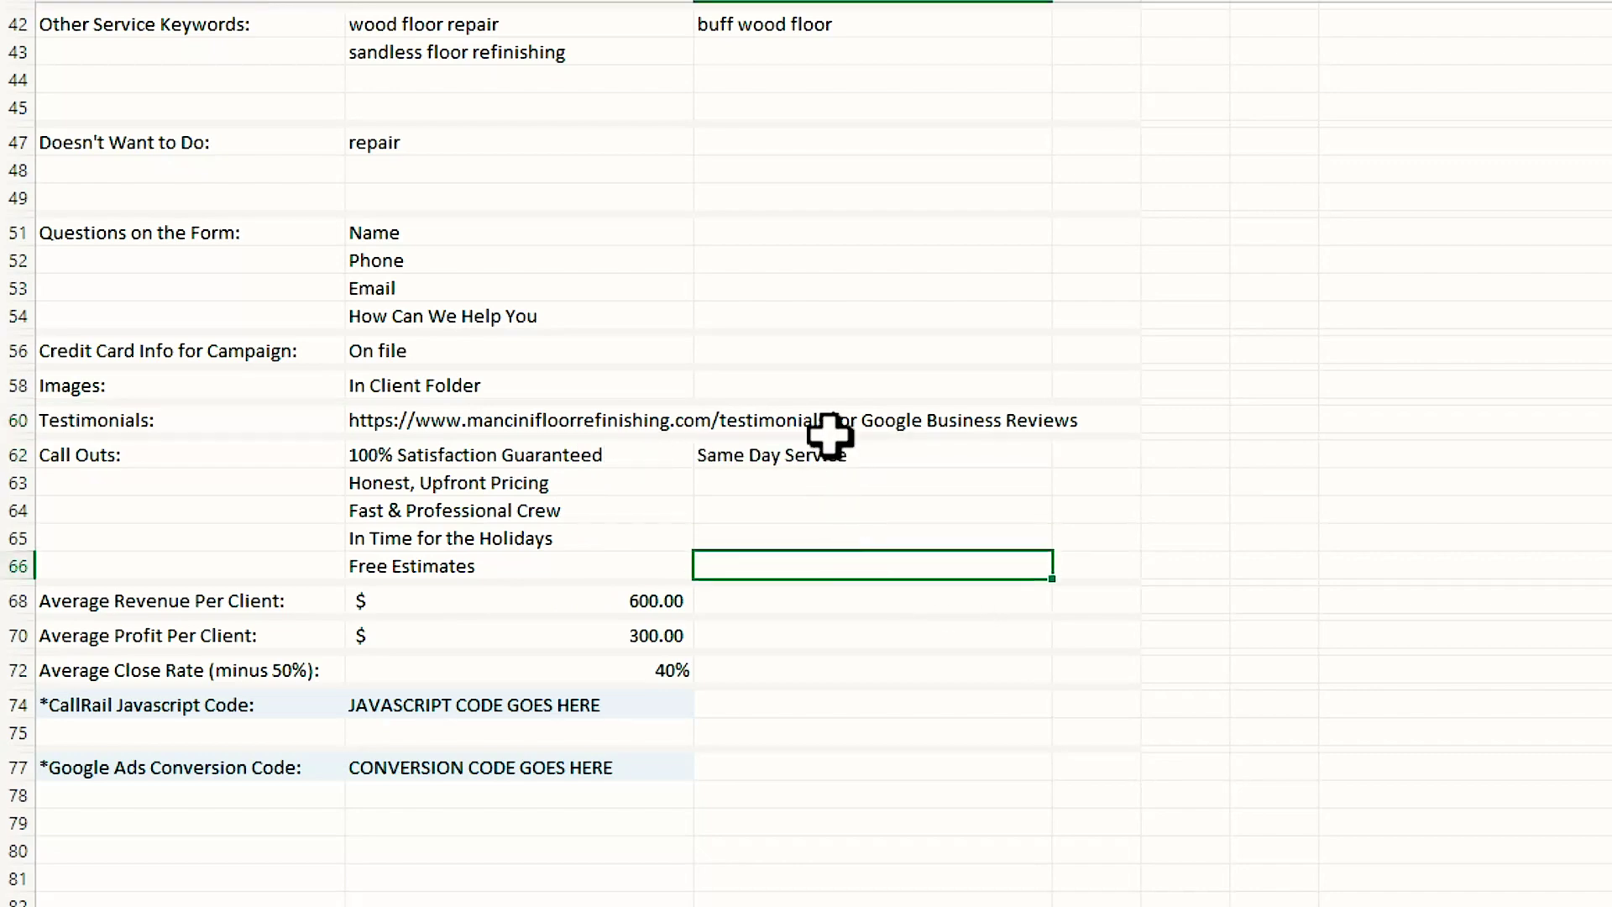
{"action": "left_click", "coordinate": [835, 482]}
{"action": "type", "text": "100% Satisfied on the First Call or $100"}
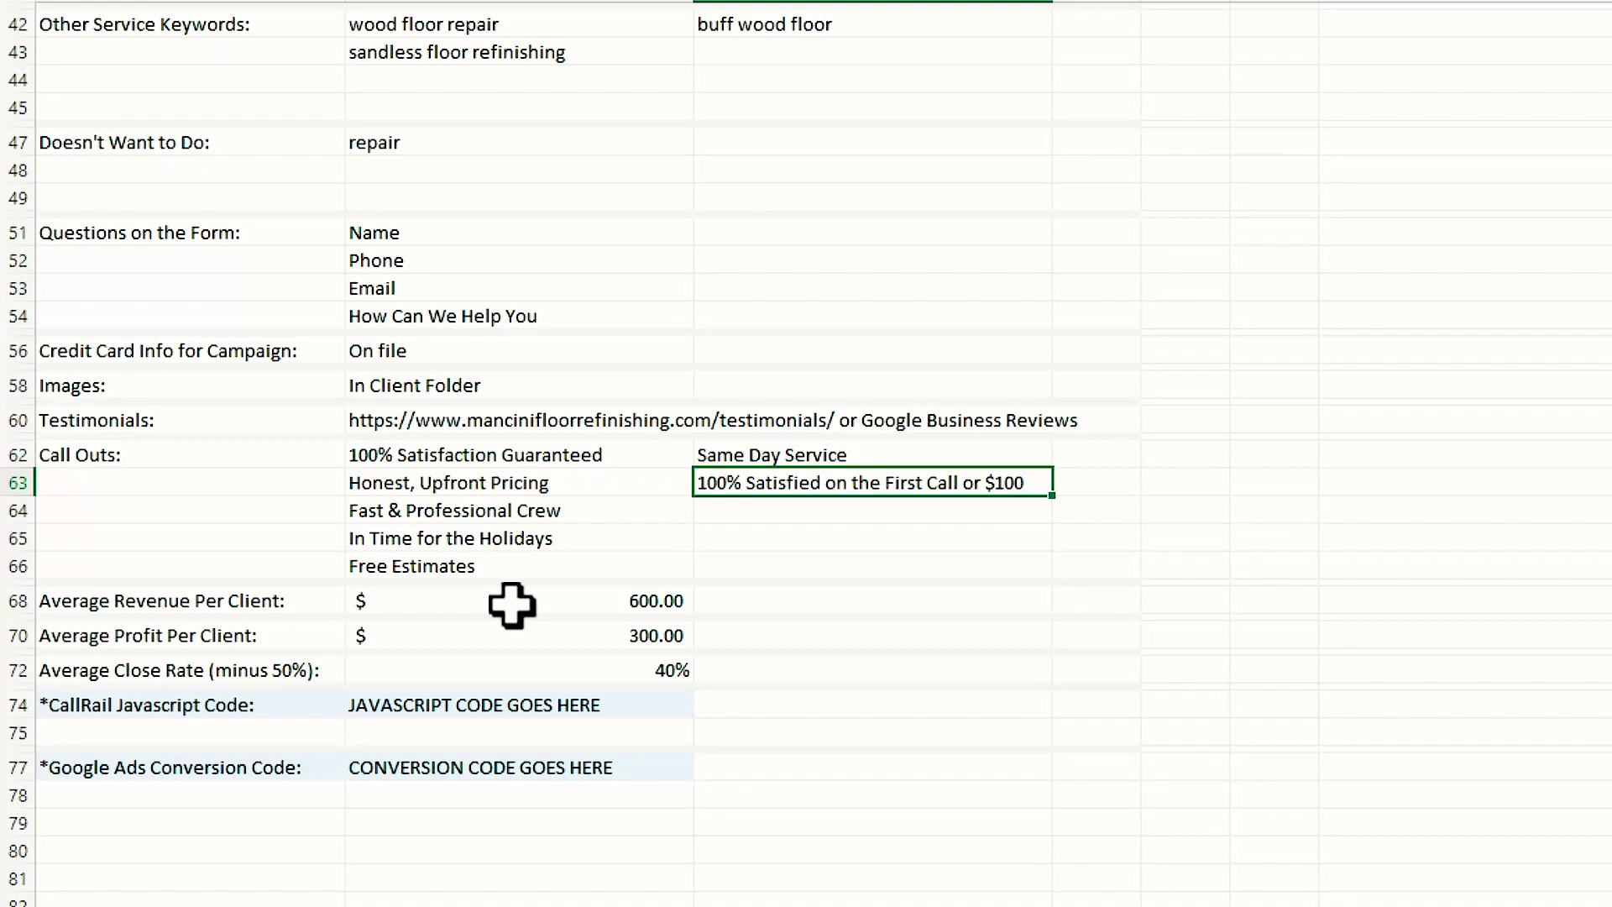
Review the average revenue per client figure.
{"action": "left_click", "coordinate": [668, 606]}
{"action": "left_click", "coordinate": [1448, 652]}
{"action": "left_click", "coordinate": [1450, 632]}
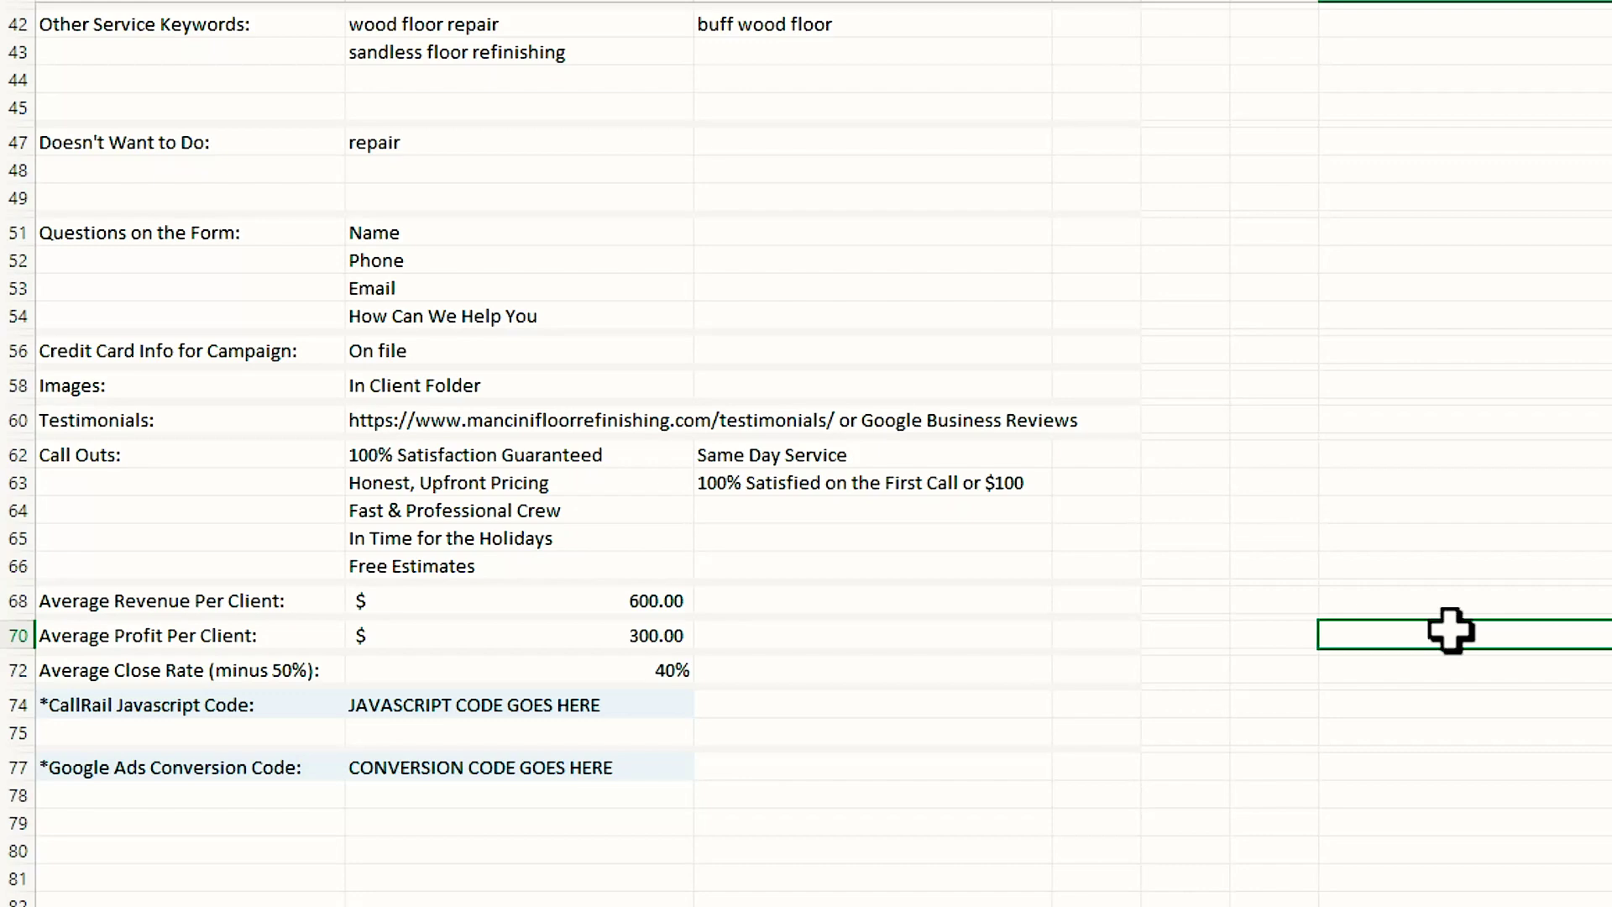
{"action": "left_click", "coordinate": [551, 630]}
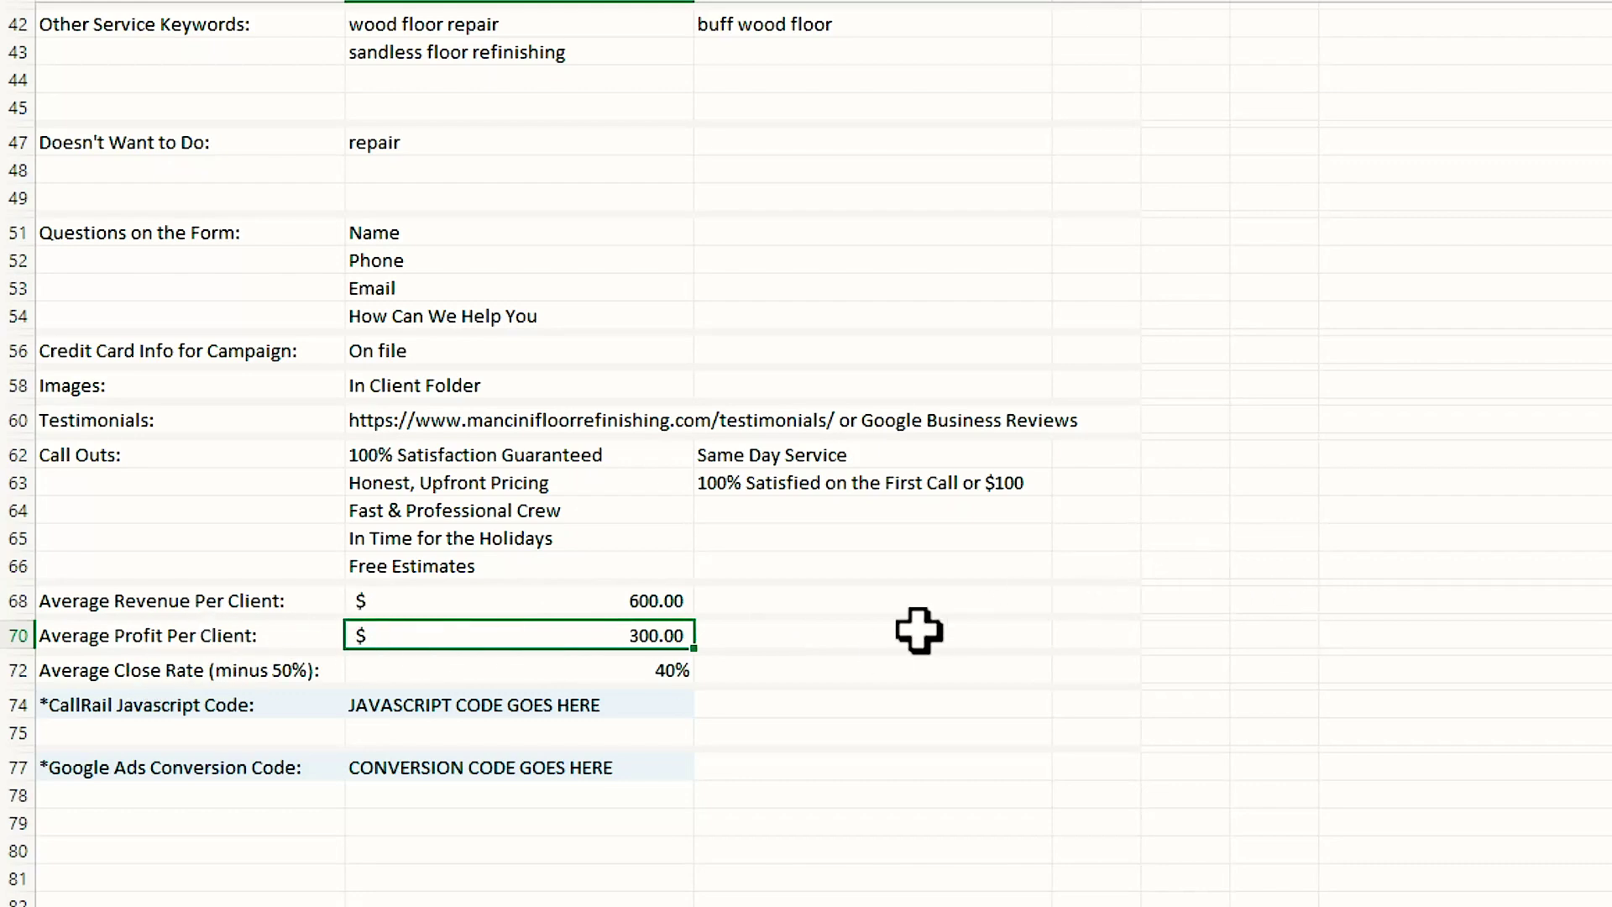
{"action": "left_click", "coordinate": [513, 663]}
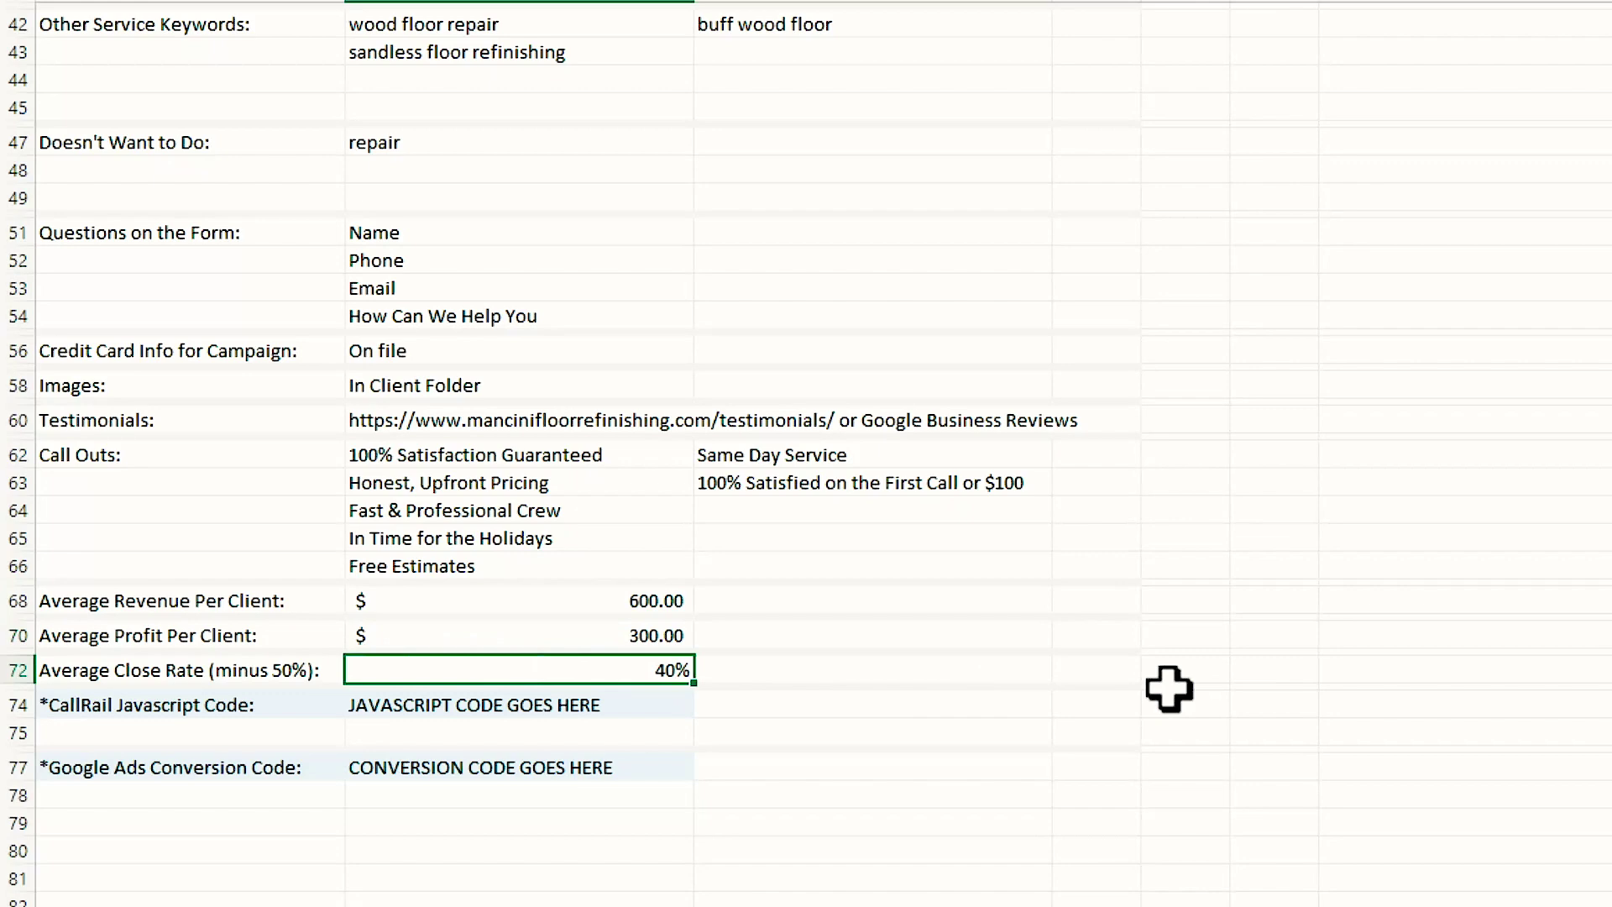
{"action": "left_click", "coordinate": [189, 667]}
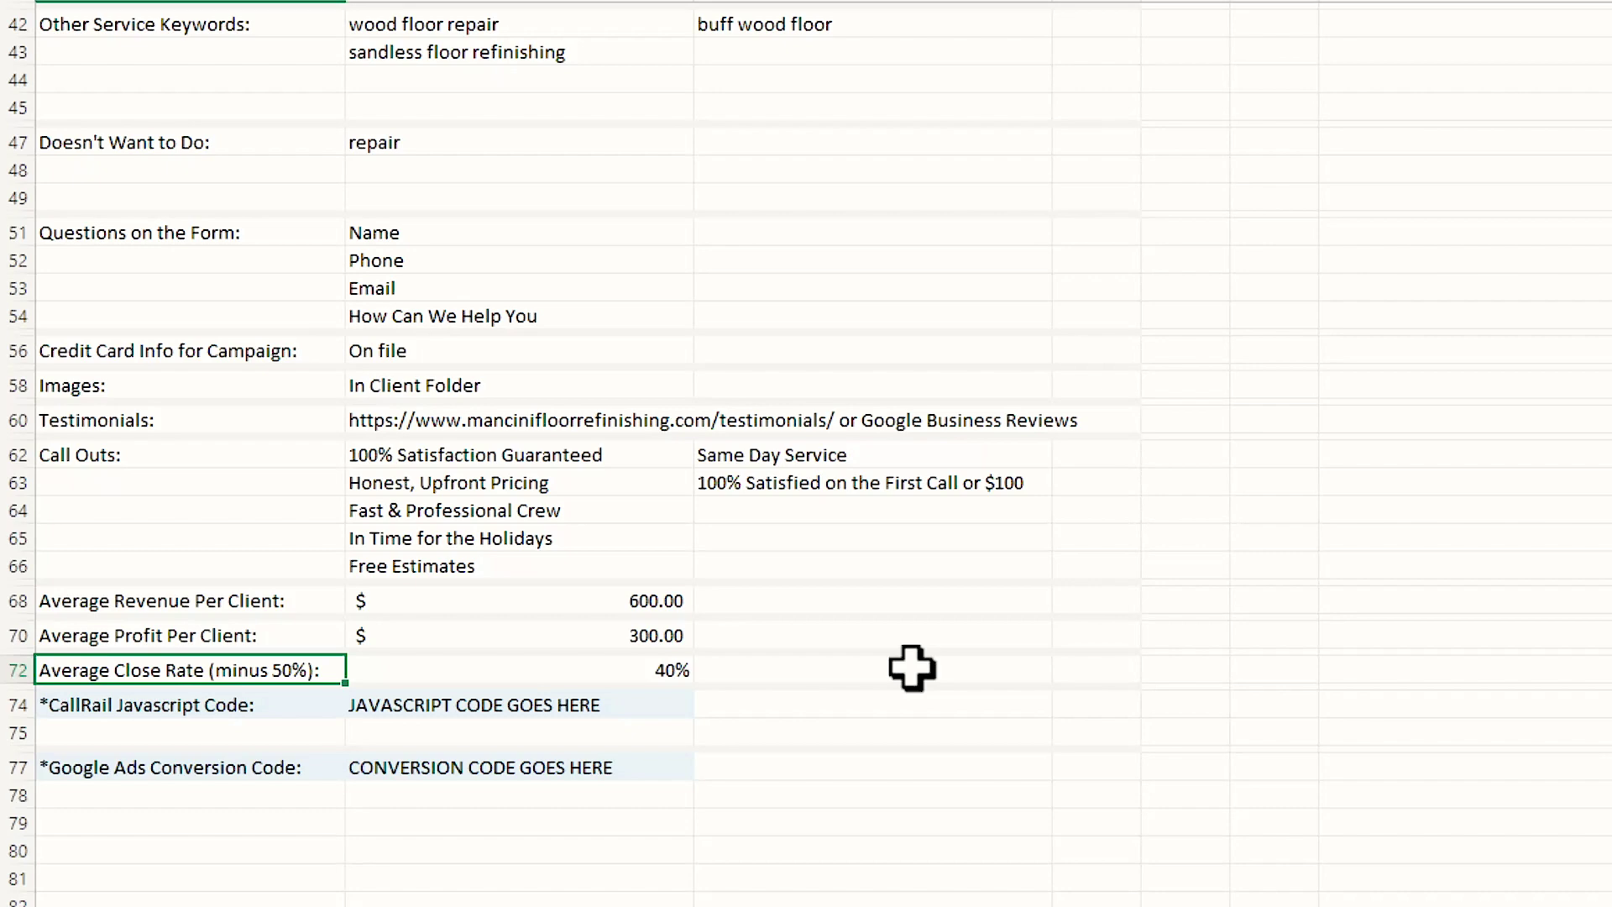
{"action": "scroll", "coordinate": [912, 669], "scroll_direction": "up", "scroll_amount": 4}
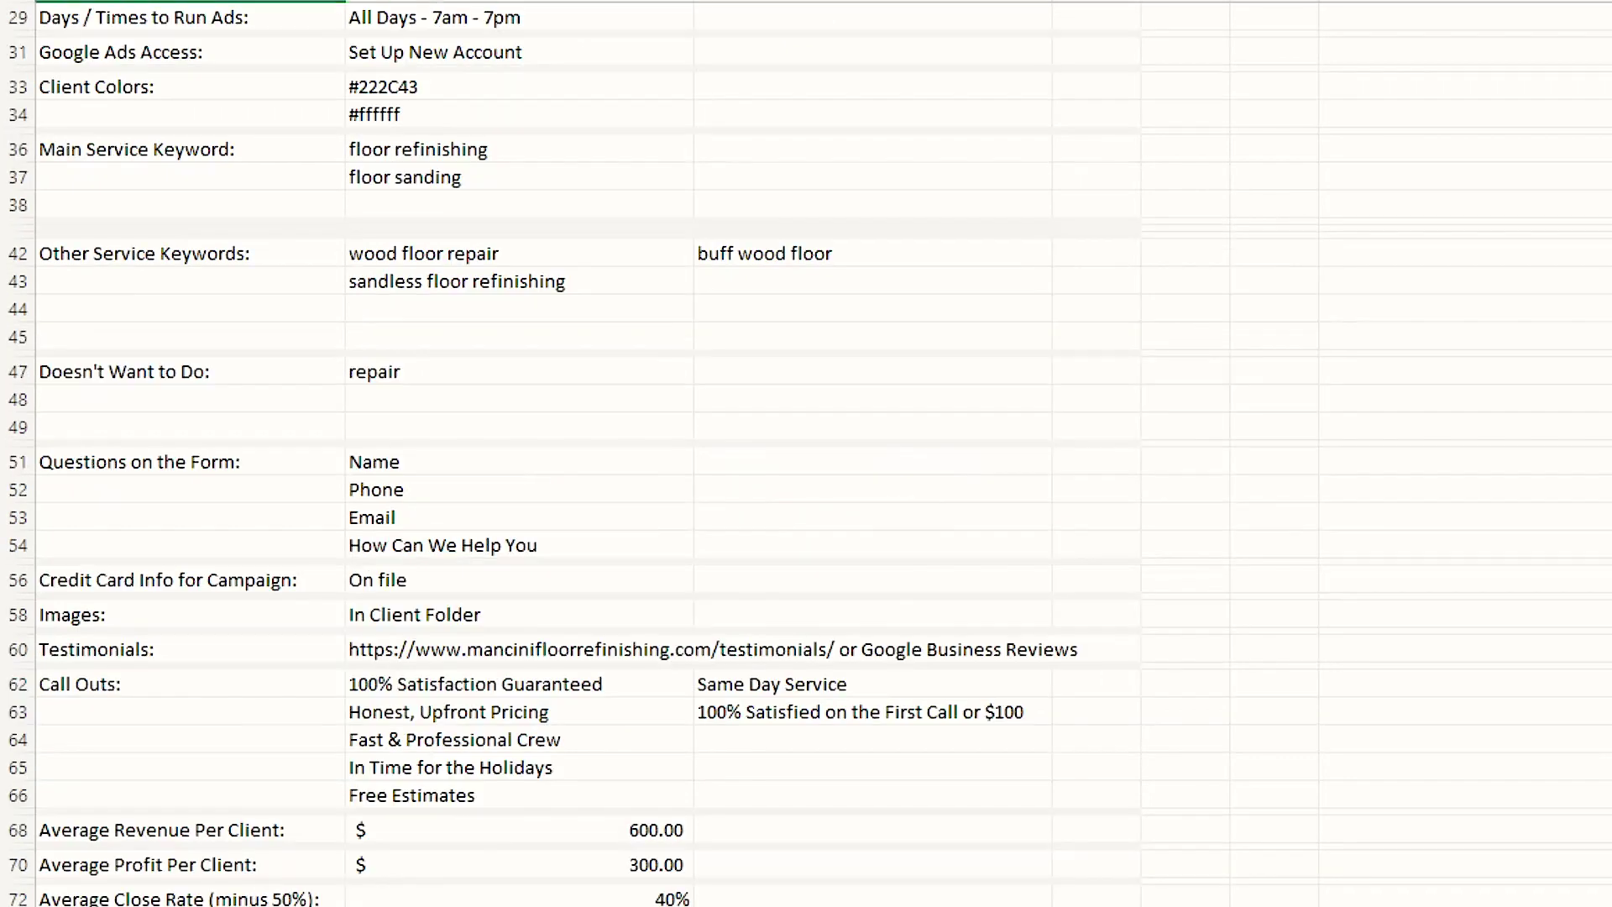
{"action": "key", "text": "Down"}
{"action": "scroll", "coordinate": [691, 878], "scroll_direction": "down", "scroll_amount": 3}
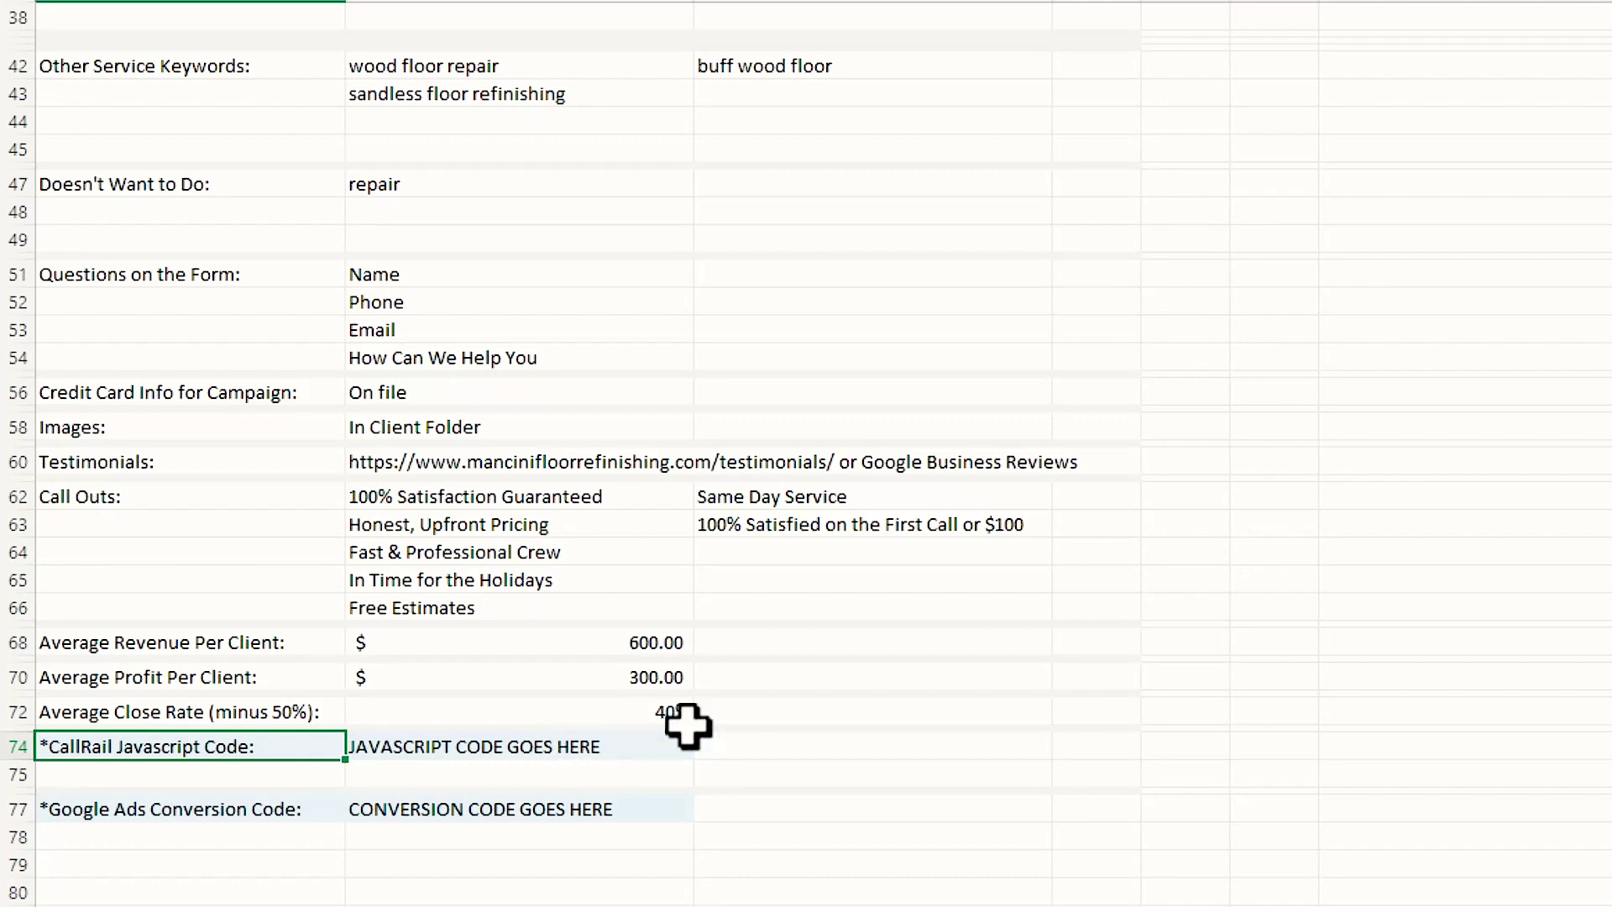
{"action": "scroll", "coordinate": [828, 720], "scroll_direction": "down", "scroll_amount": 3}
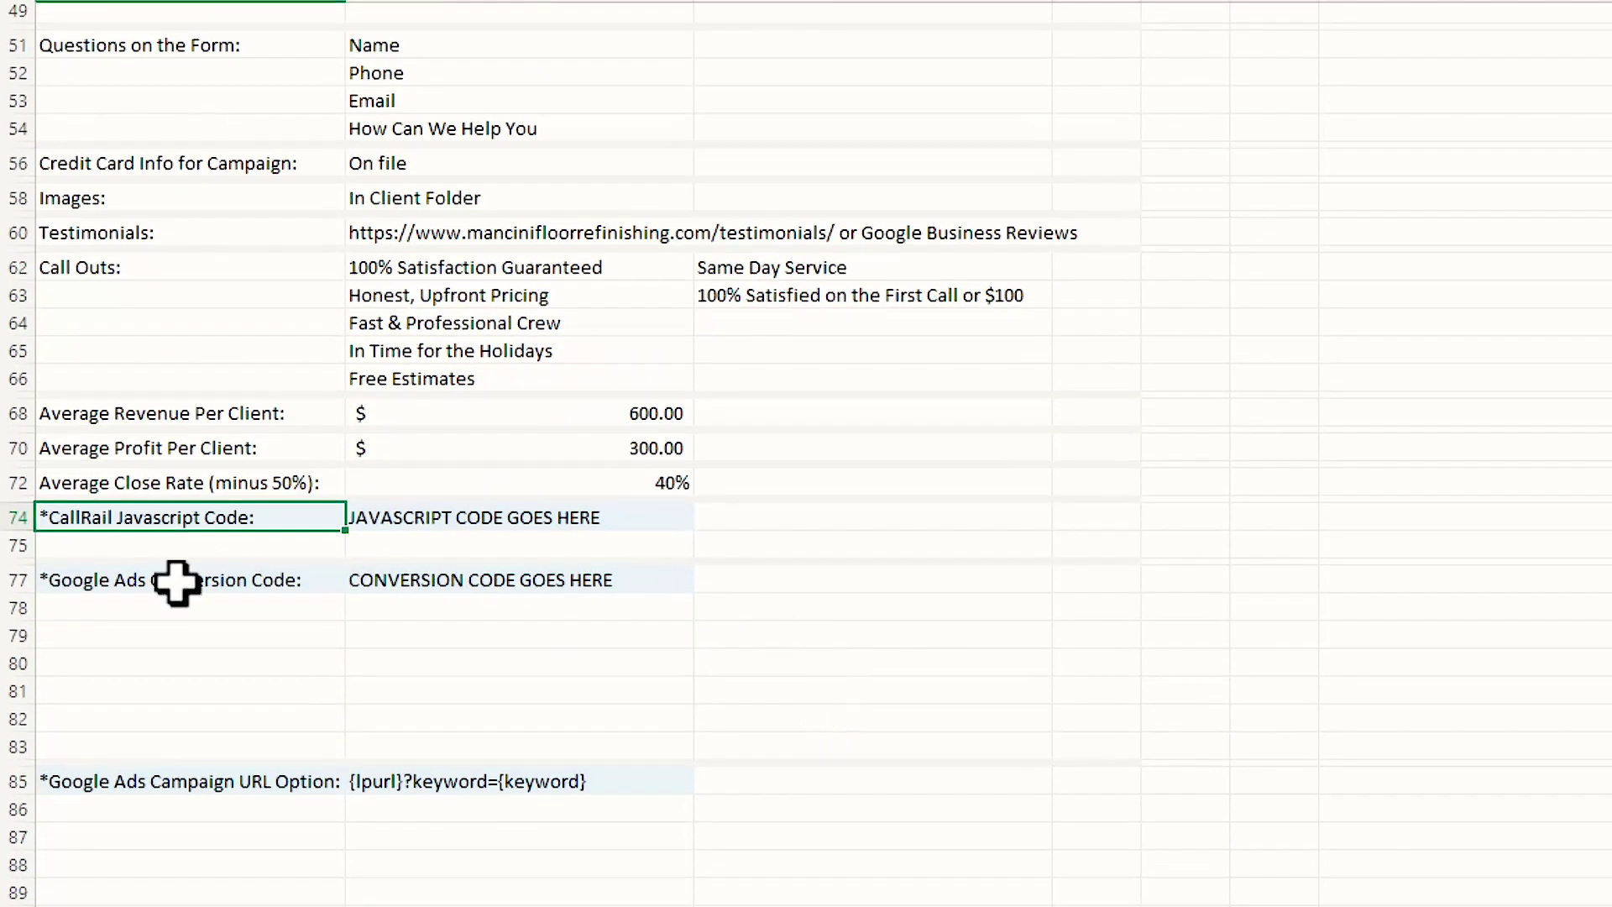